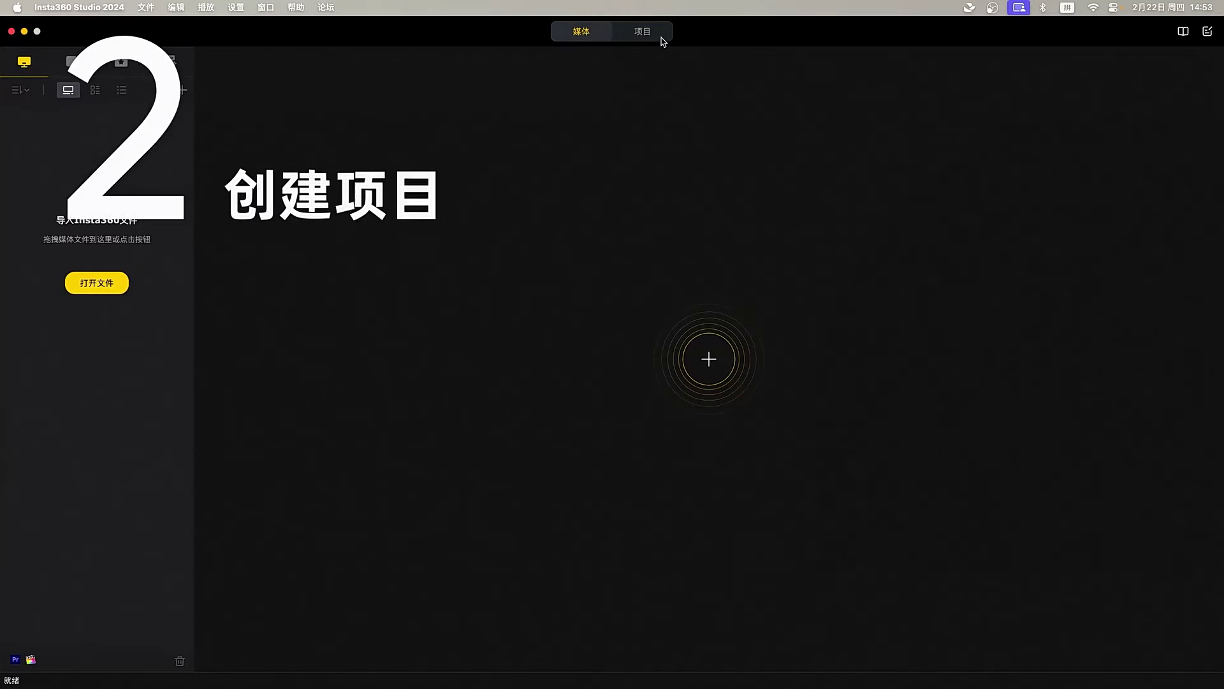
- Start a new project and name it 冲浪日记
click(662, 41)
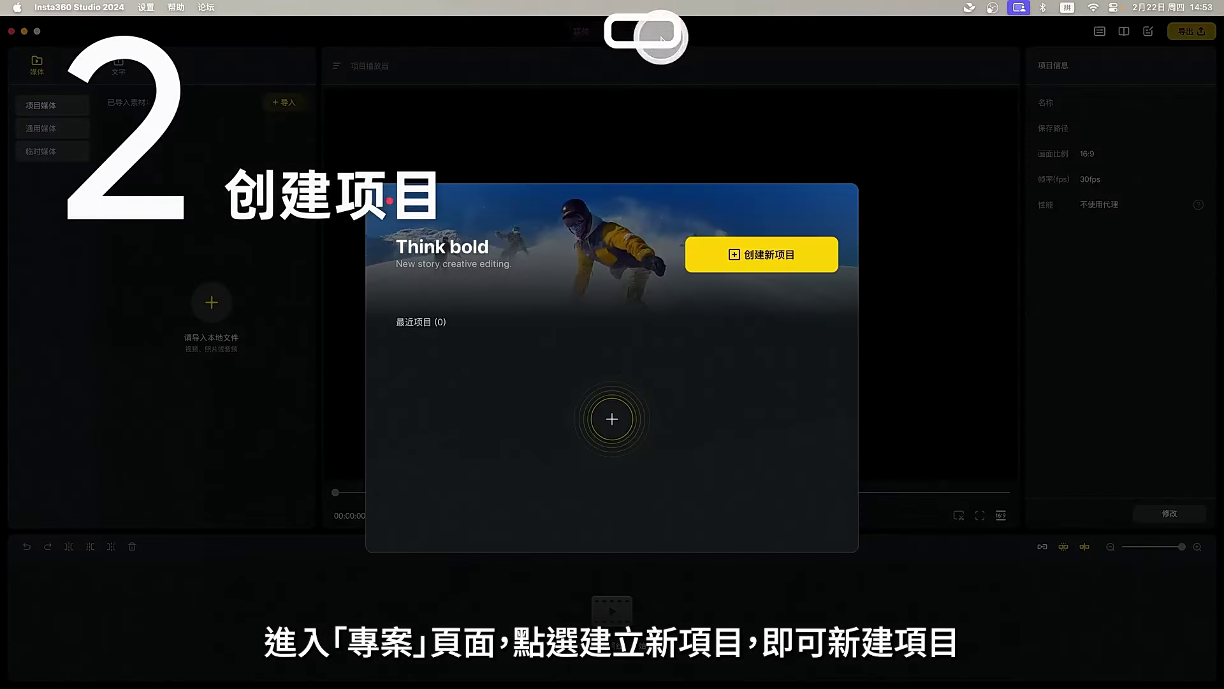
click(784, 258)
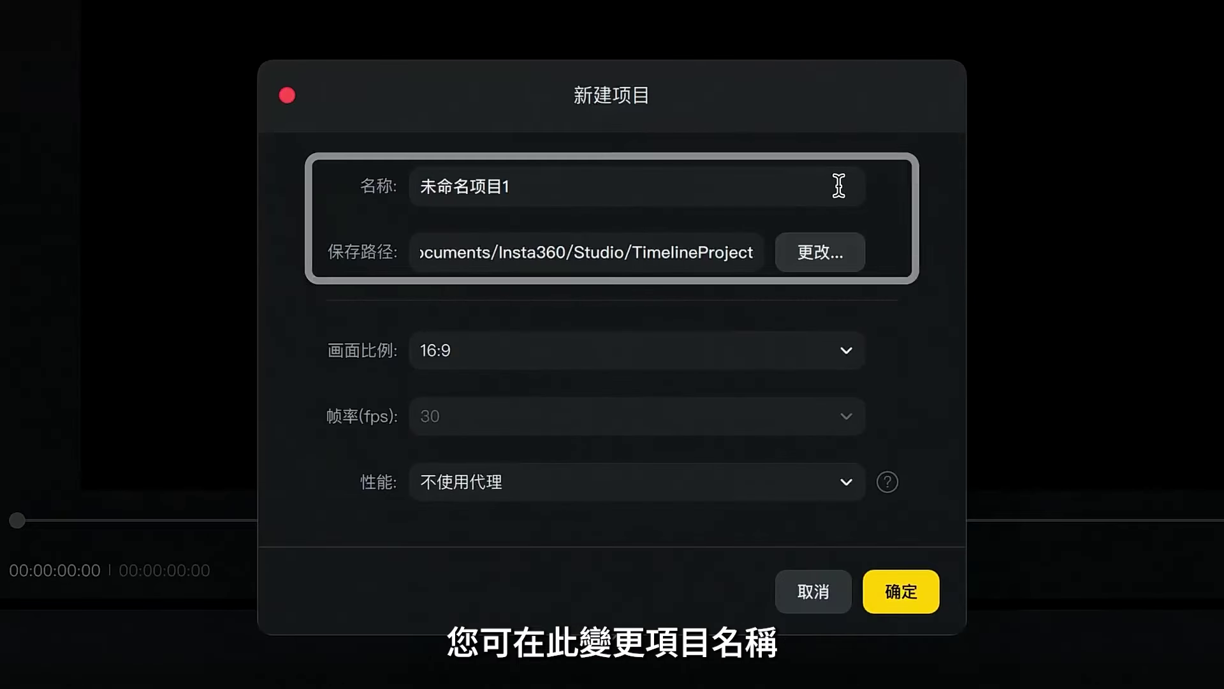
triple_click(717, 292)
text(cho)
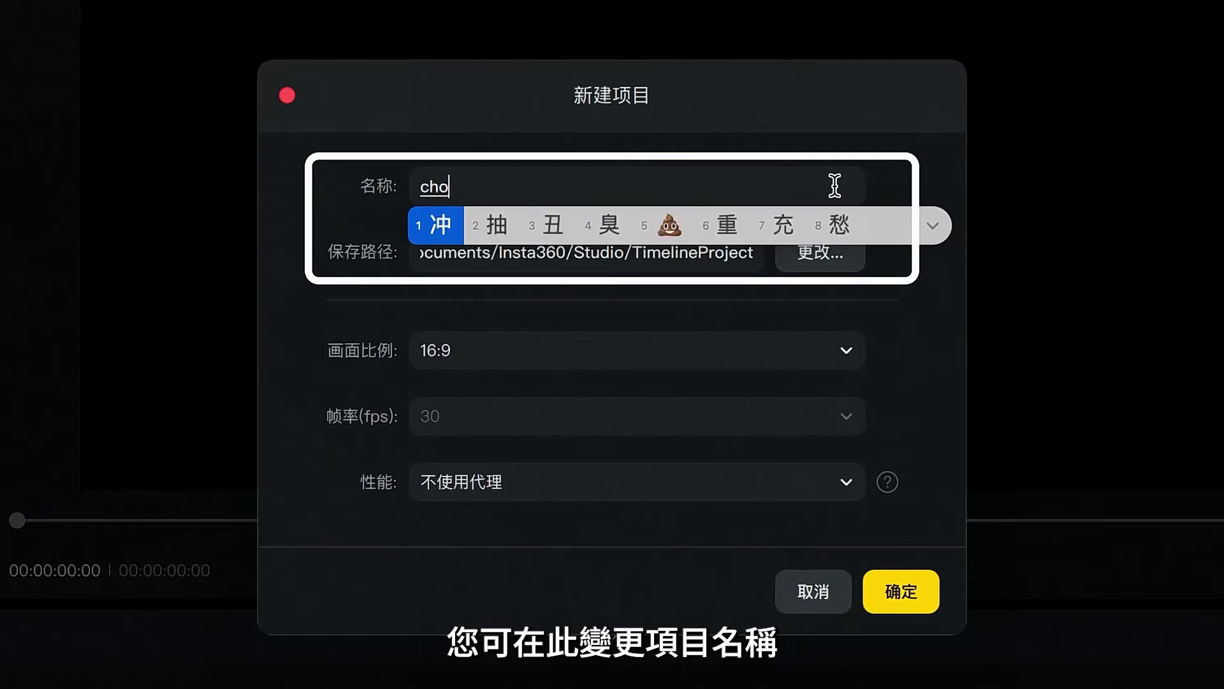
text(nglang)
key(space)
text(riji)
key(space)
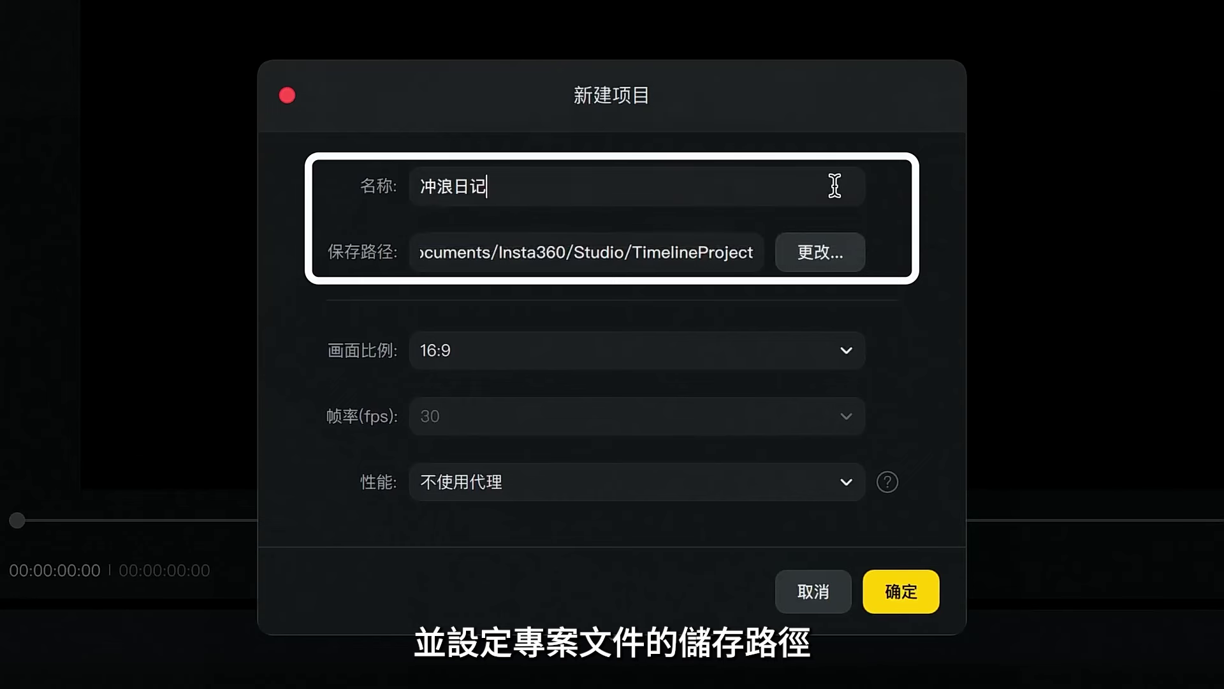
- Review the aspect ratio choices and the proxy performance setting for the new project
click(853, 319)
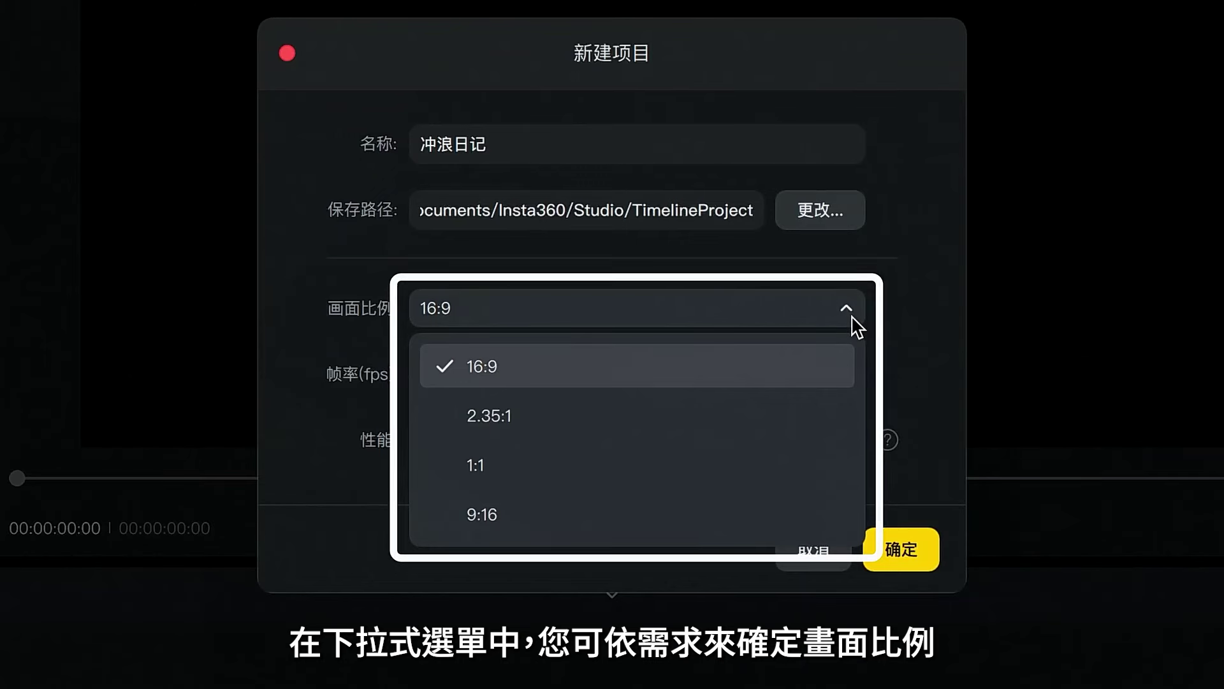
click(853, 319)
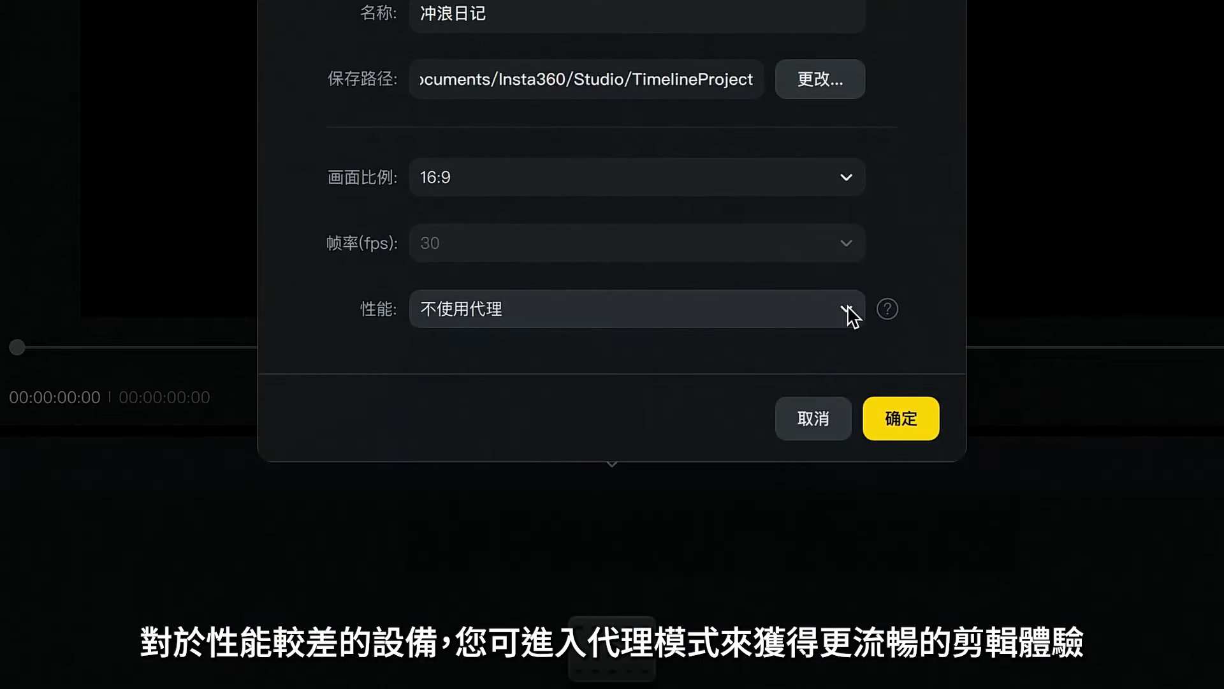
click(848, 309)
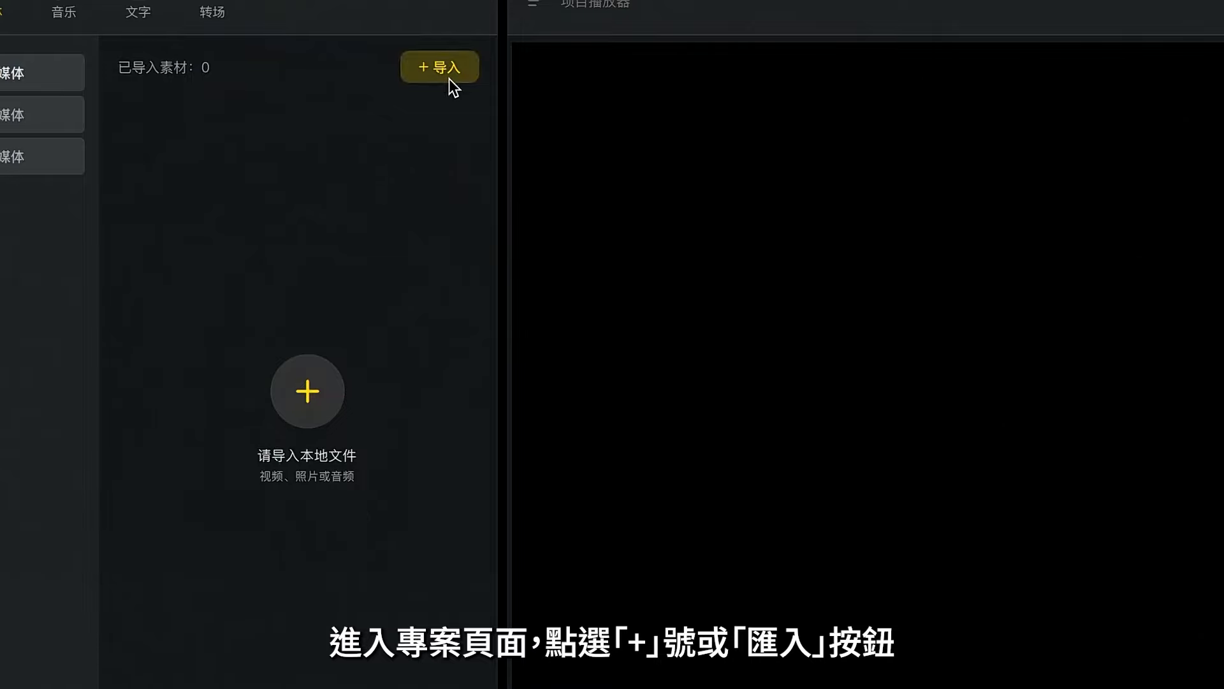
- Import footage from the nested 素材 folder into the project media library
click(449, 78)
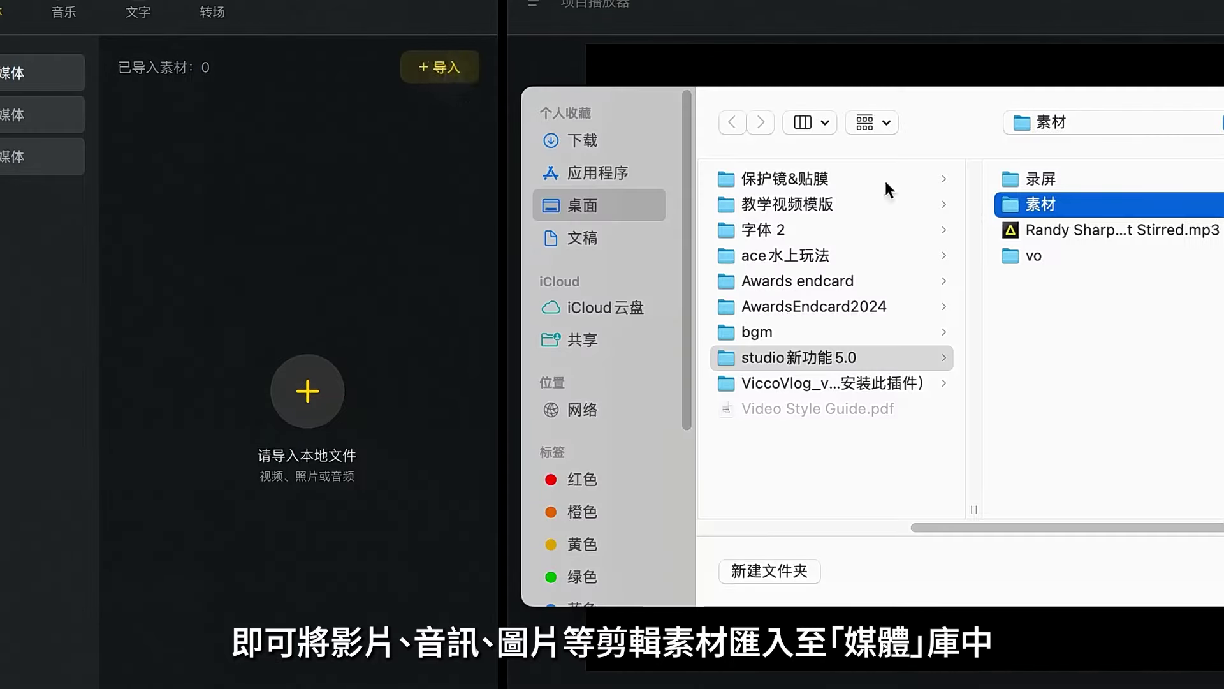
key(Right)
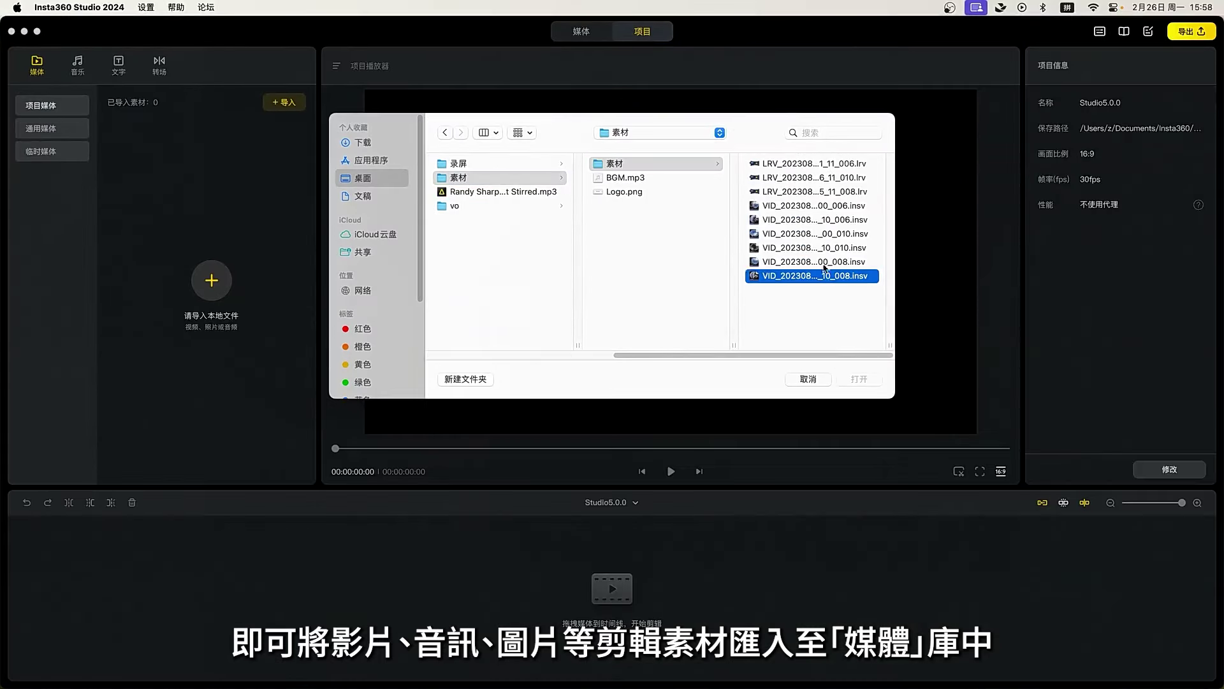
click(860, 380)
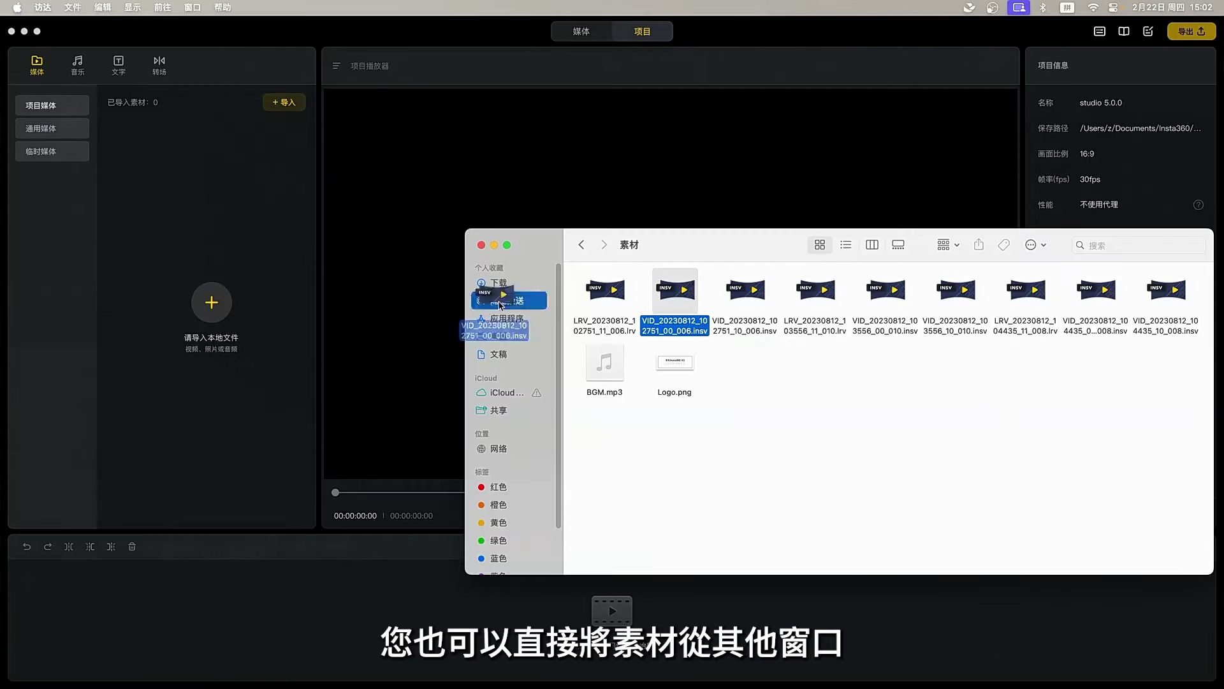
- Bring VID_20230812_102751_00_006.insv from the file window into the project media and onto the timeline
drag(501, 305, 232, 309)
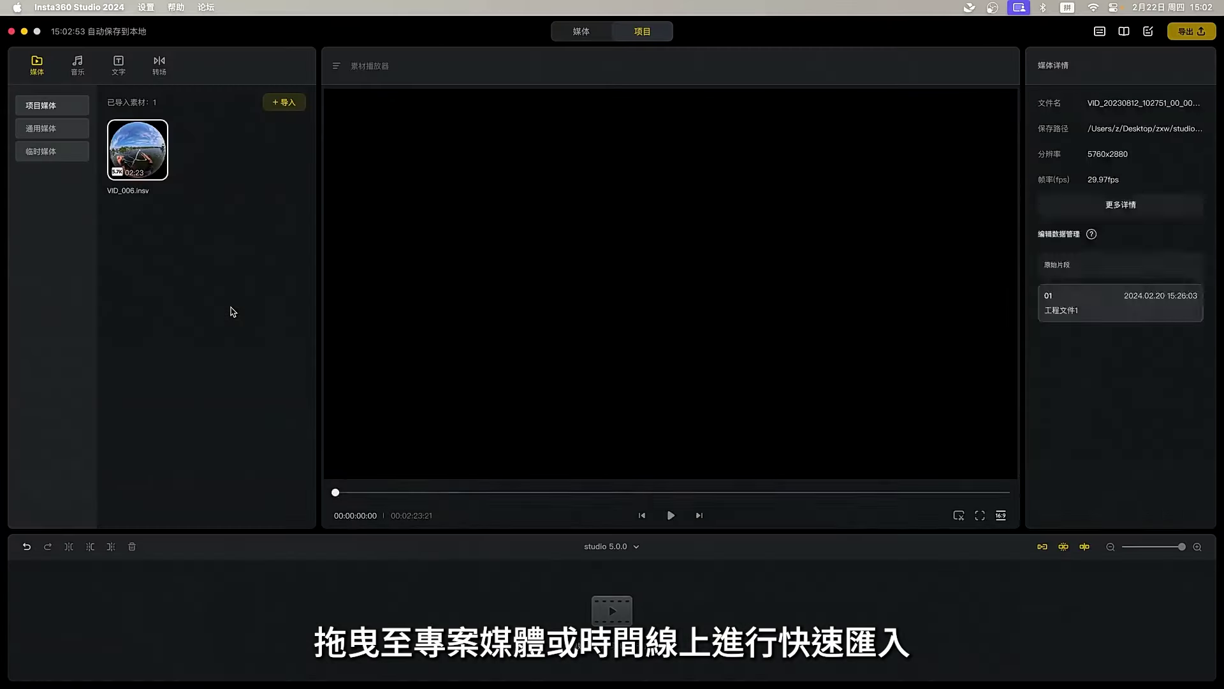
click(233, 311)
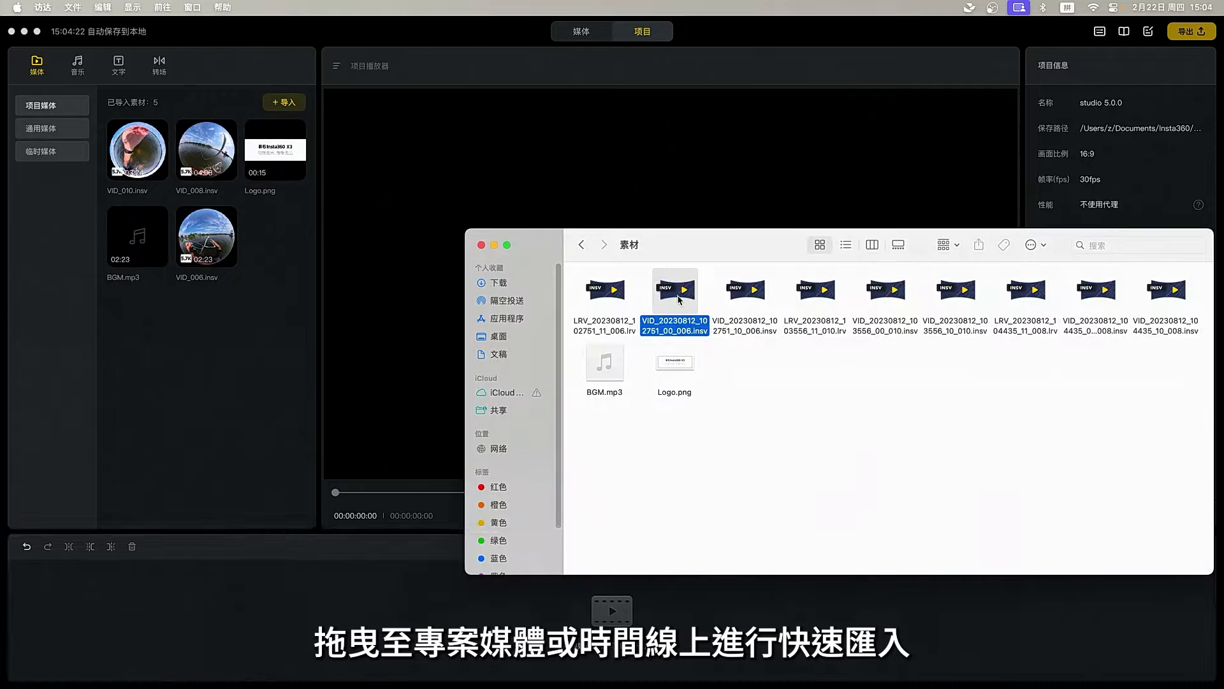
drag(675, 293, 274, 591)
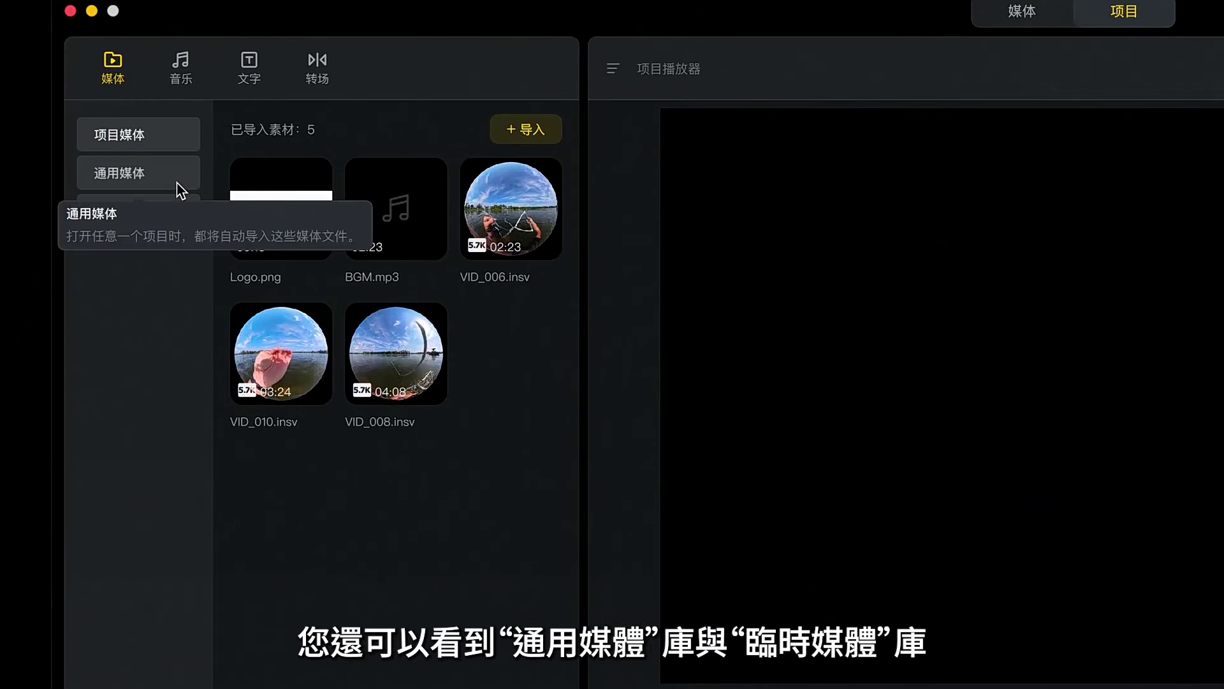
- View the common media (通用媒体) and temporary media (临时媒体) libraries
click(178, 184)
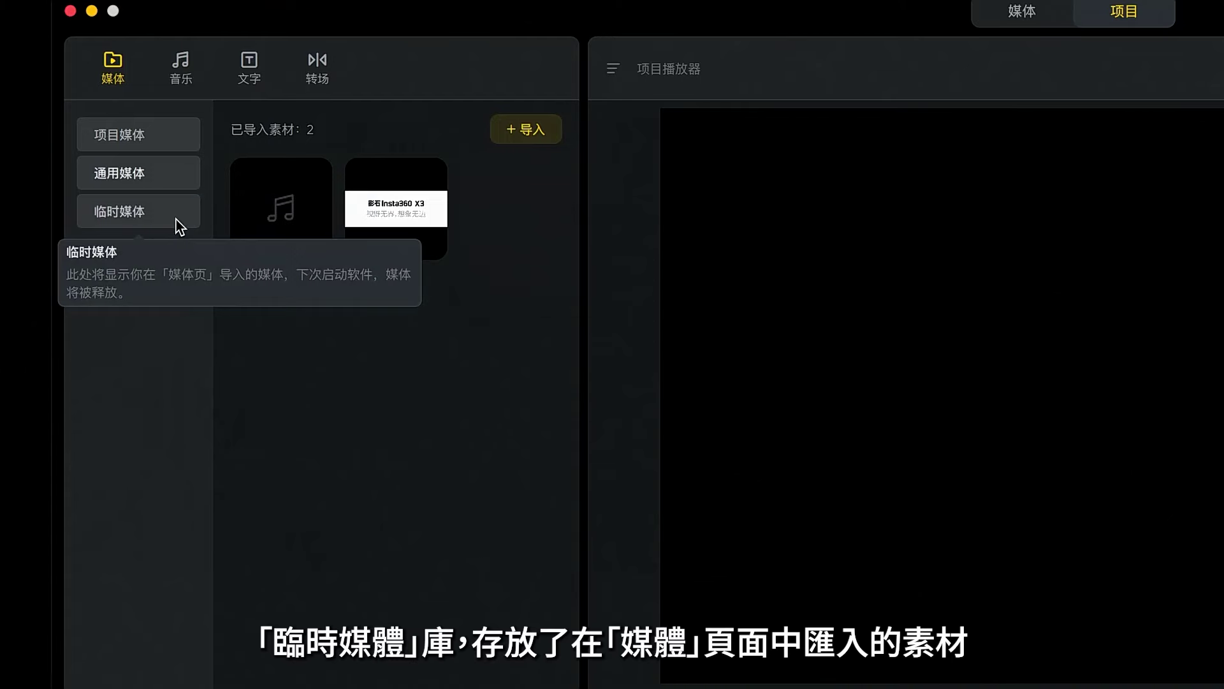
click(176, 219)
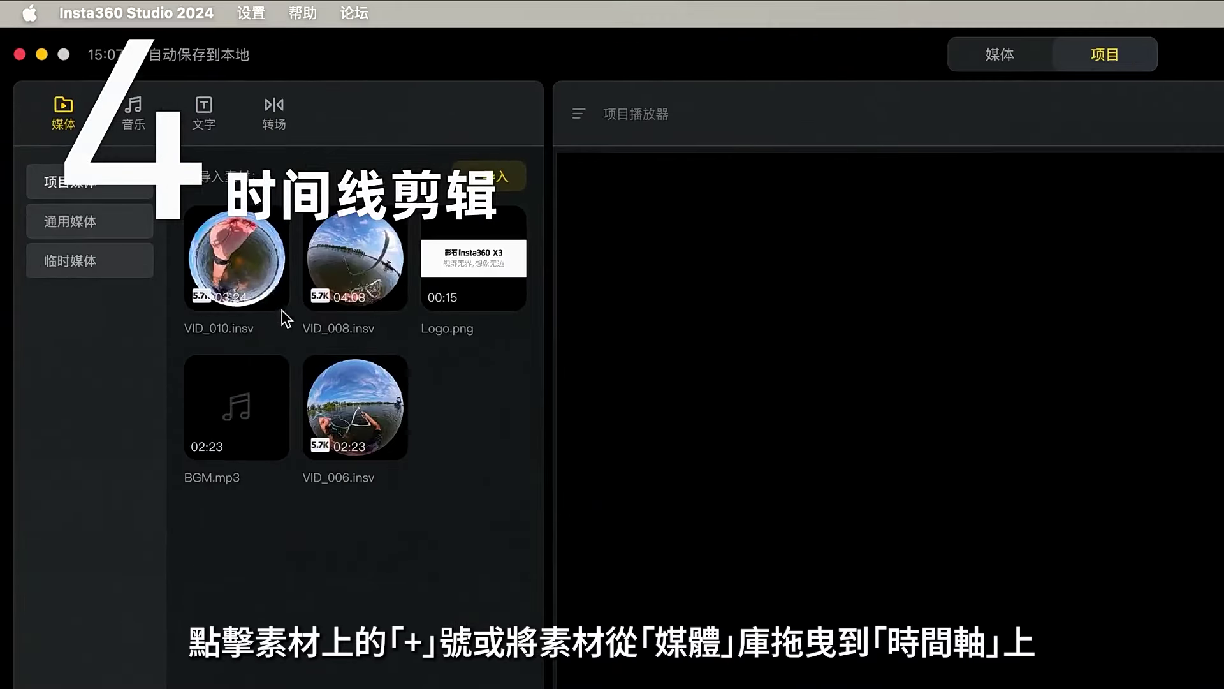
- Place VID_010.insv on the timeline and preview it from about 46 seconds
drag(249, 273, 307, 688)
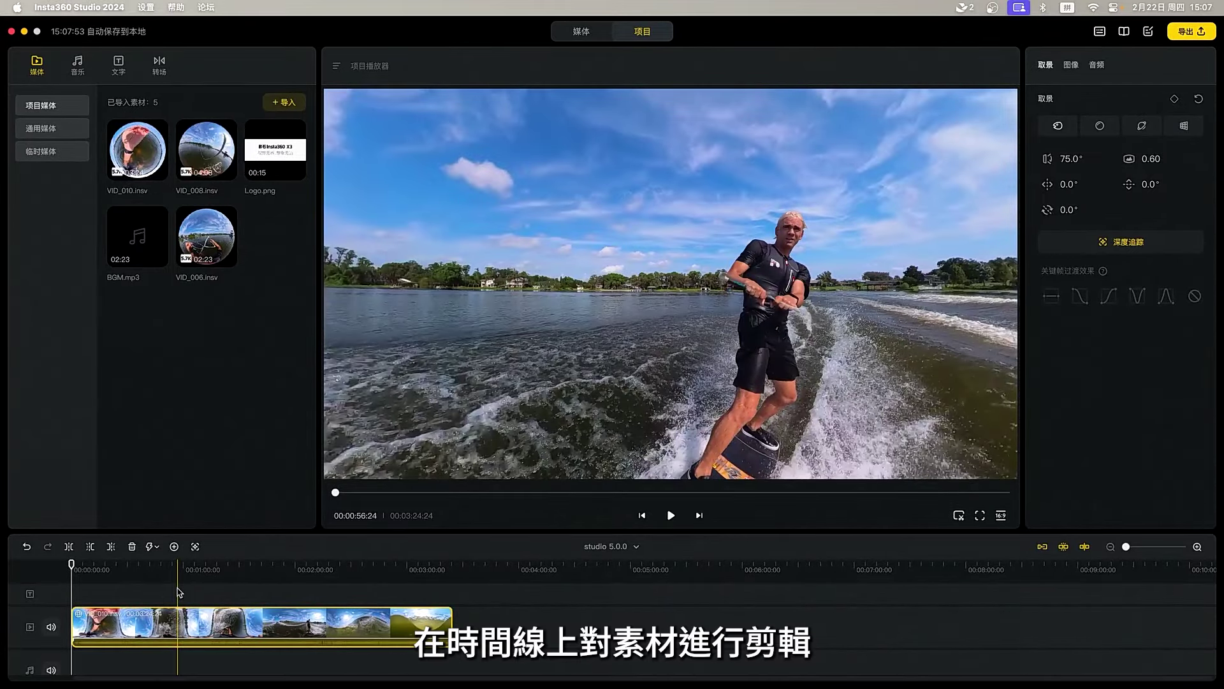
click(162, 570)
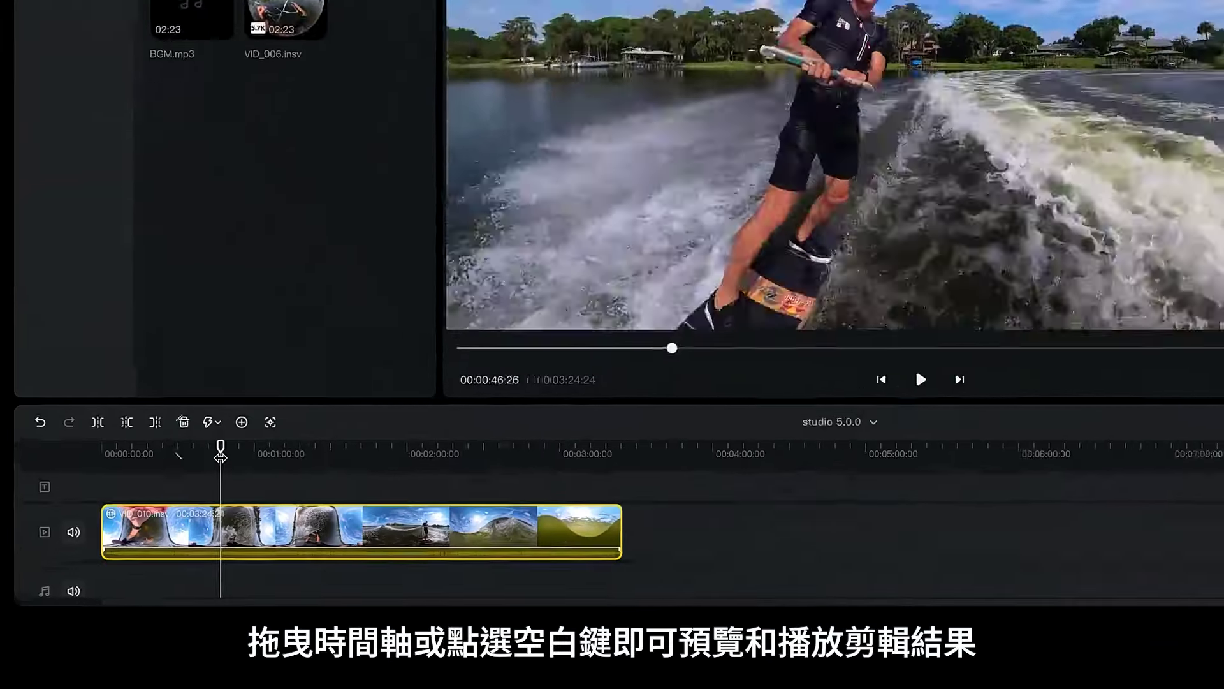
key(space)
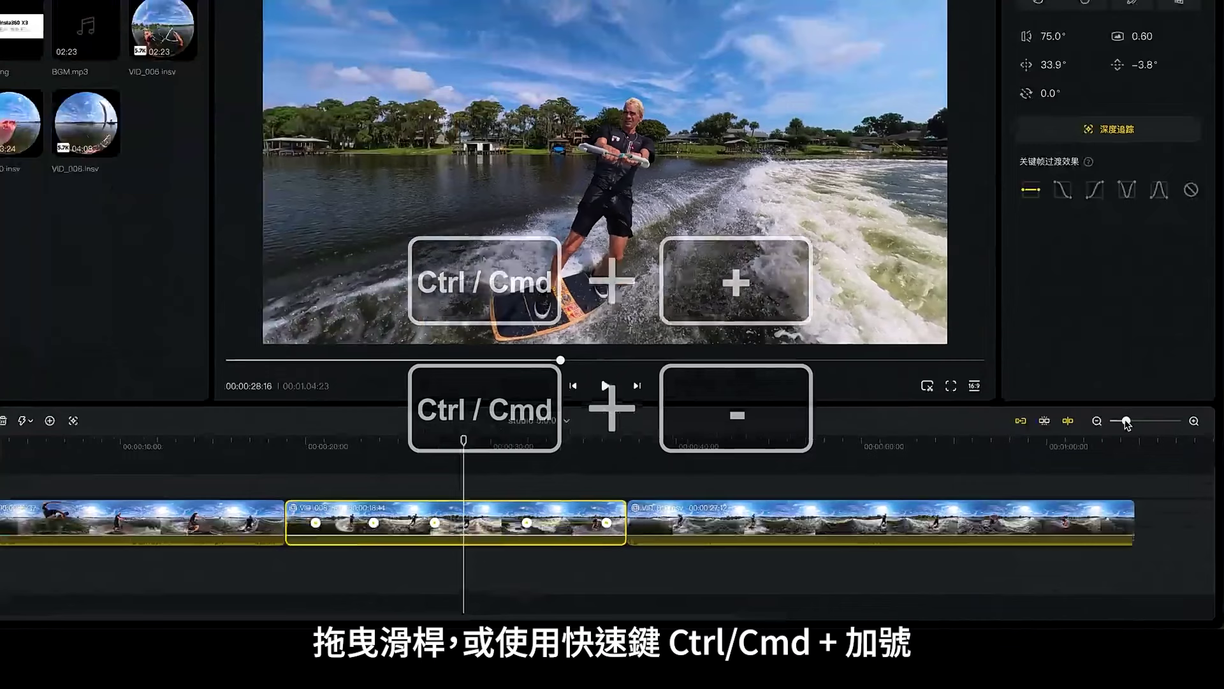
- Trim the start of the VID_010.insv clip to the playhead position
mouse_move(1127, 424)
mouse_down()
mouse_move(1144, 419)
mouse_move(1137, 425)
mouse_up()
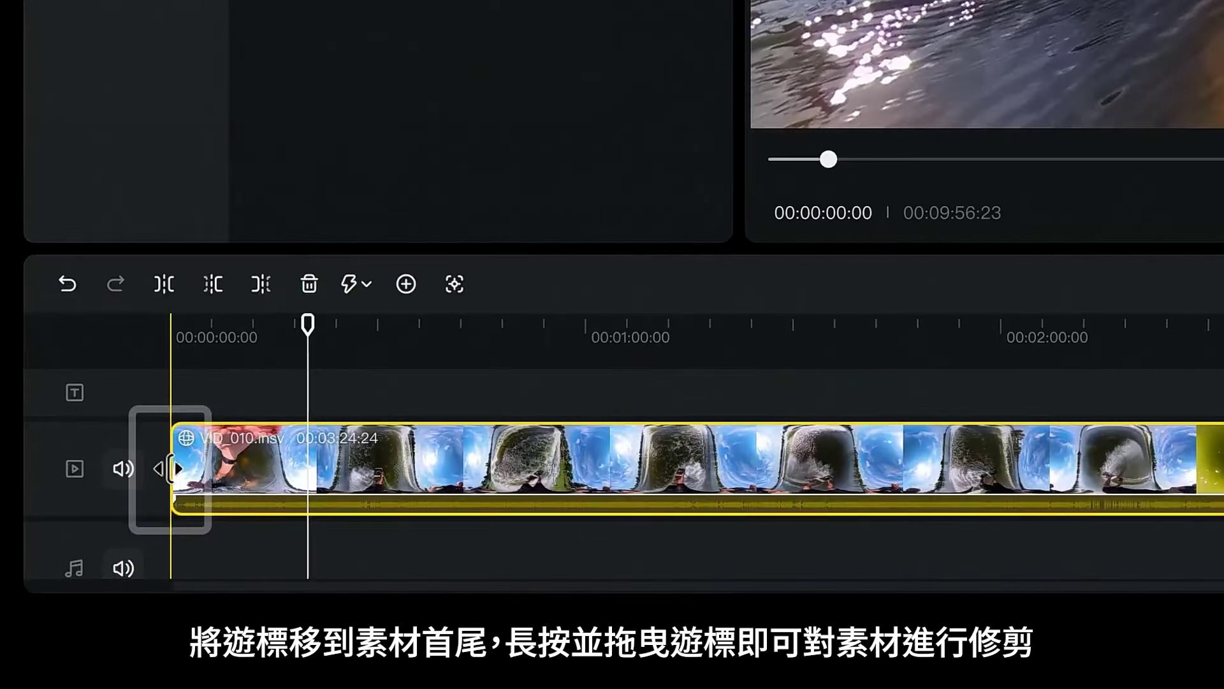
drag(170, 468, 308, 475)
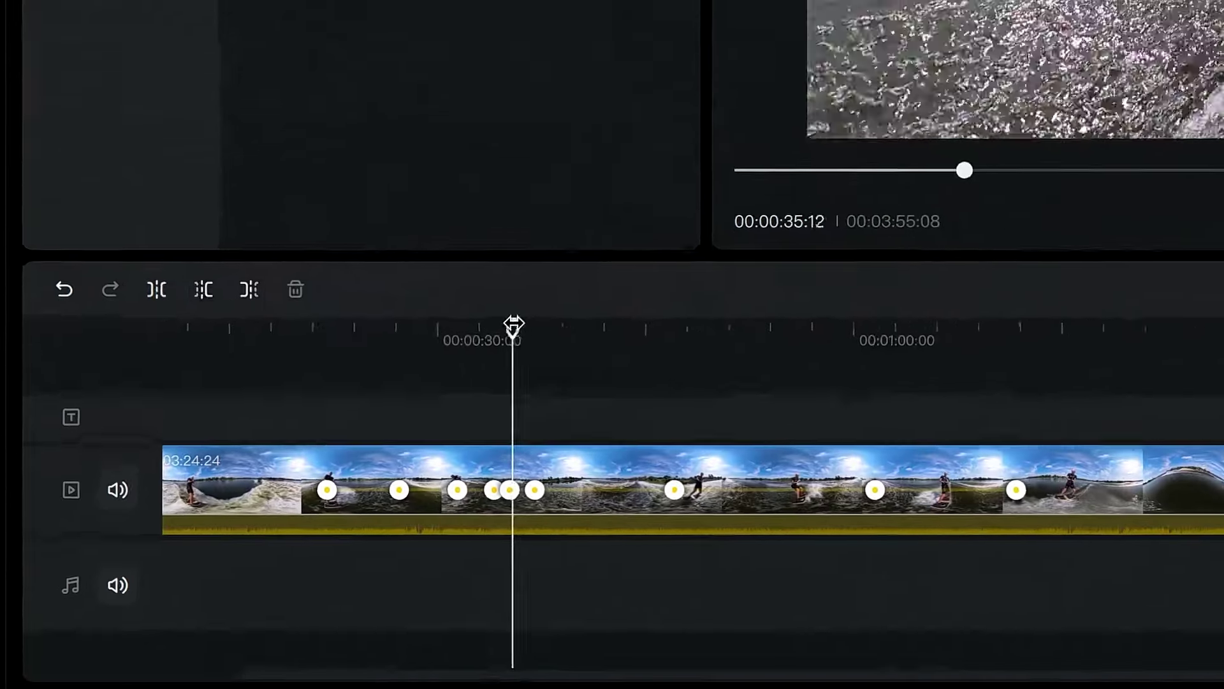
- Split the VID_010.insv clip at 00:00:37:07 and 00:00:47:16, and delete the segment between the cuts
key(space)
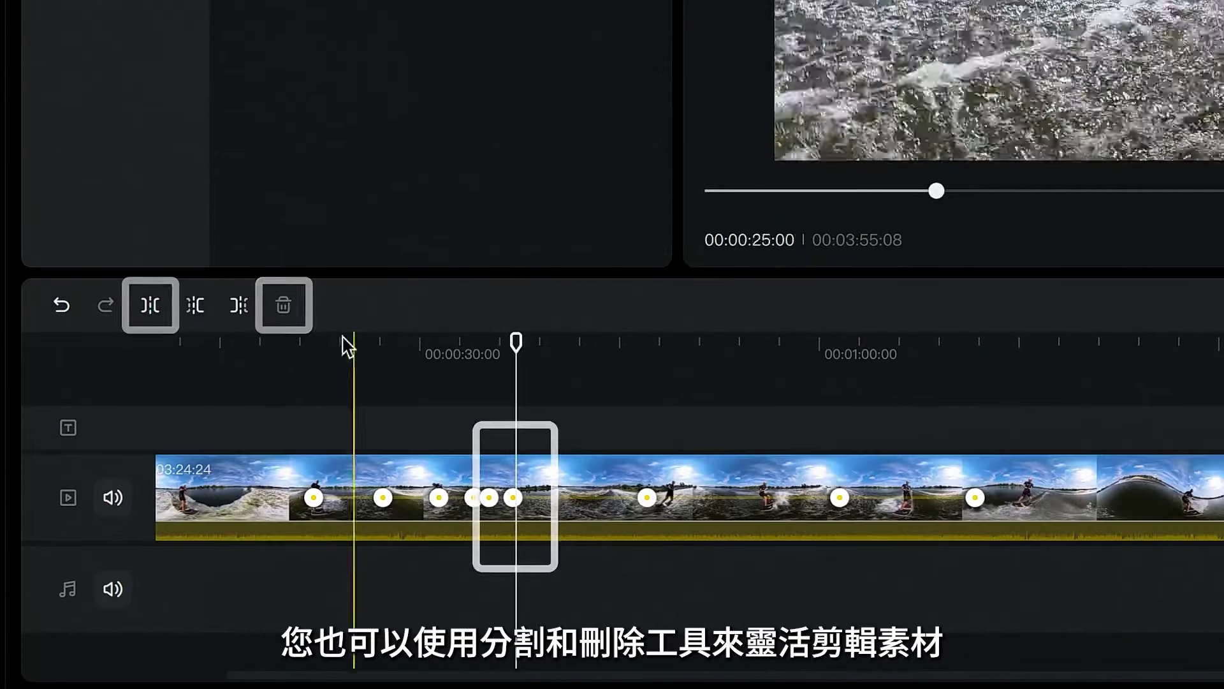
click(152, 306)
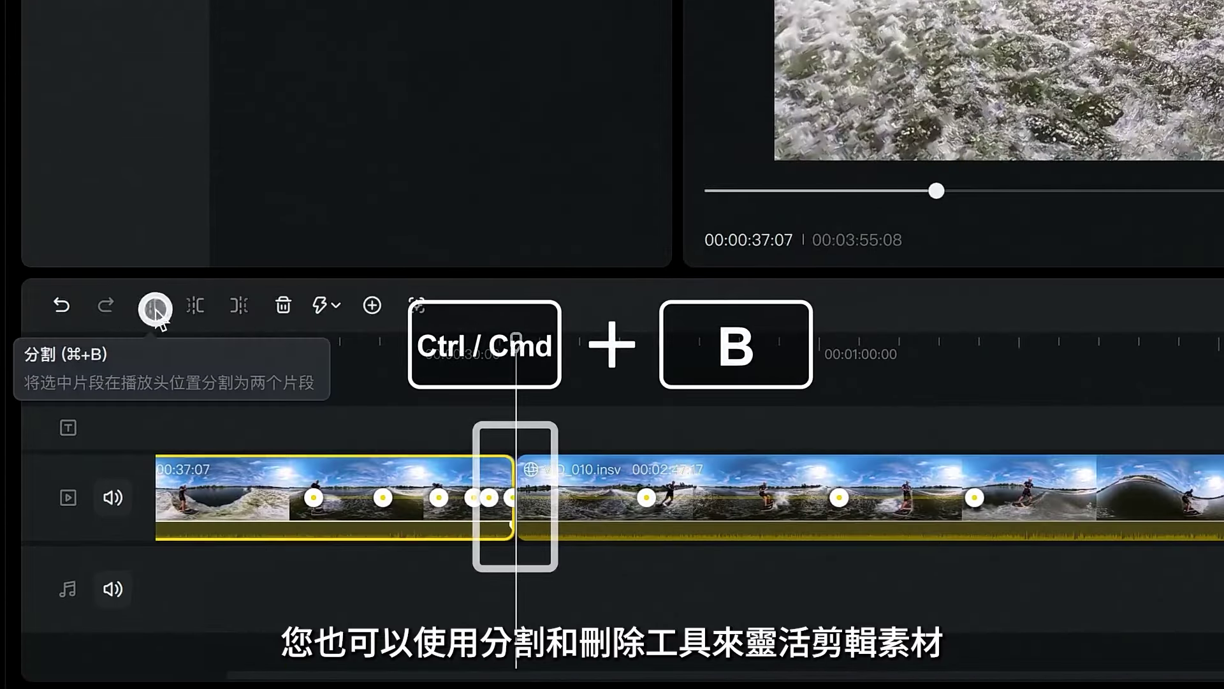
click(650, 346)
drag(650, 346, 653, 348)
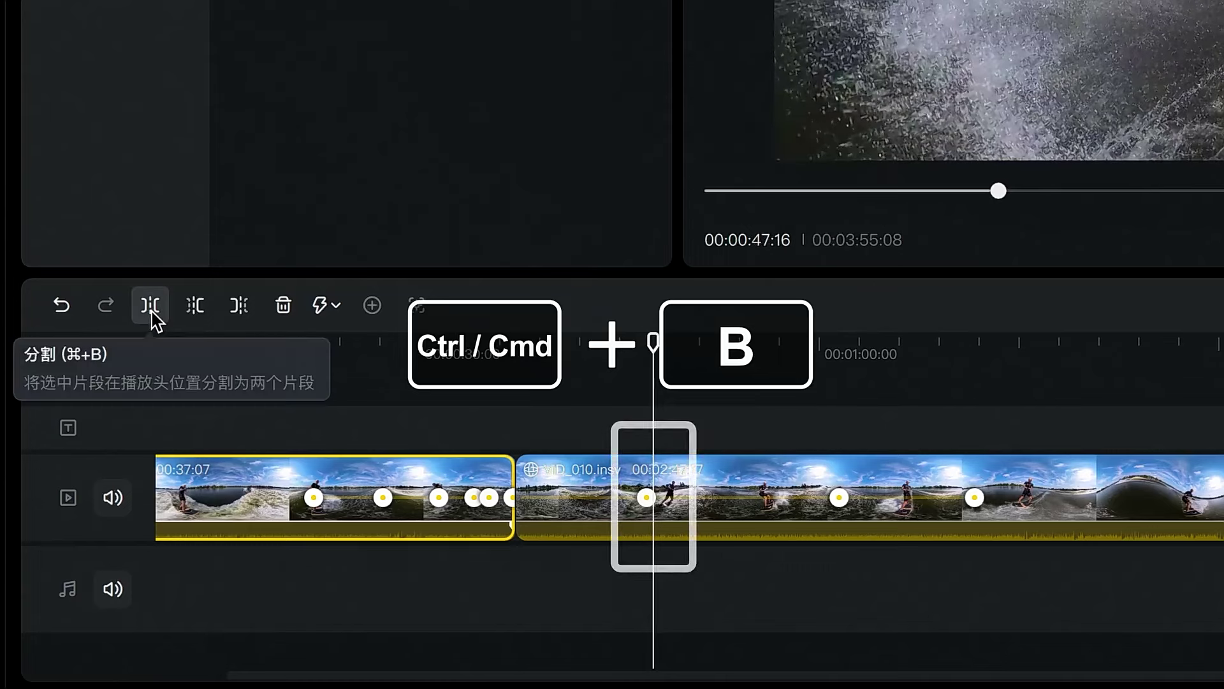
click(152, 307)
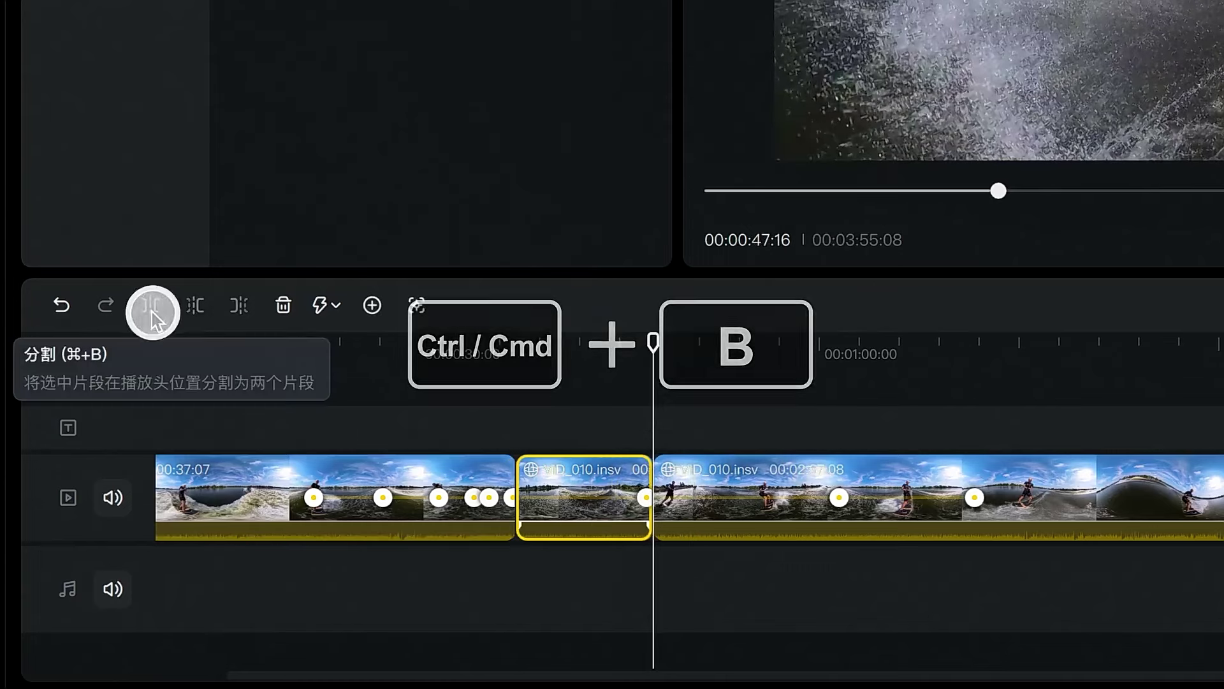
click(284, 307)
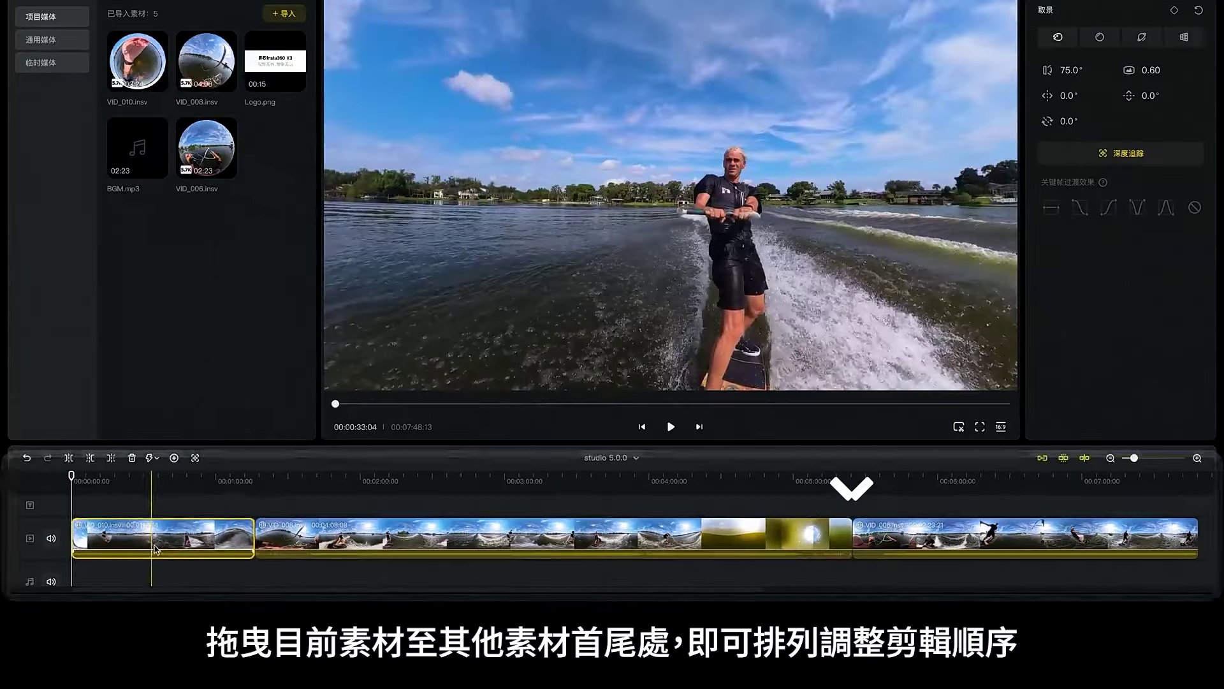
- Move the VID_008.insv clip to the end of the timeline, after the VID_006.insv clip
mouse_move(755, 537)
mouse_down()
mouse_move(319, 573)
mouse_move(555, 585)
mouse_move(759, 538)
mouse_up()
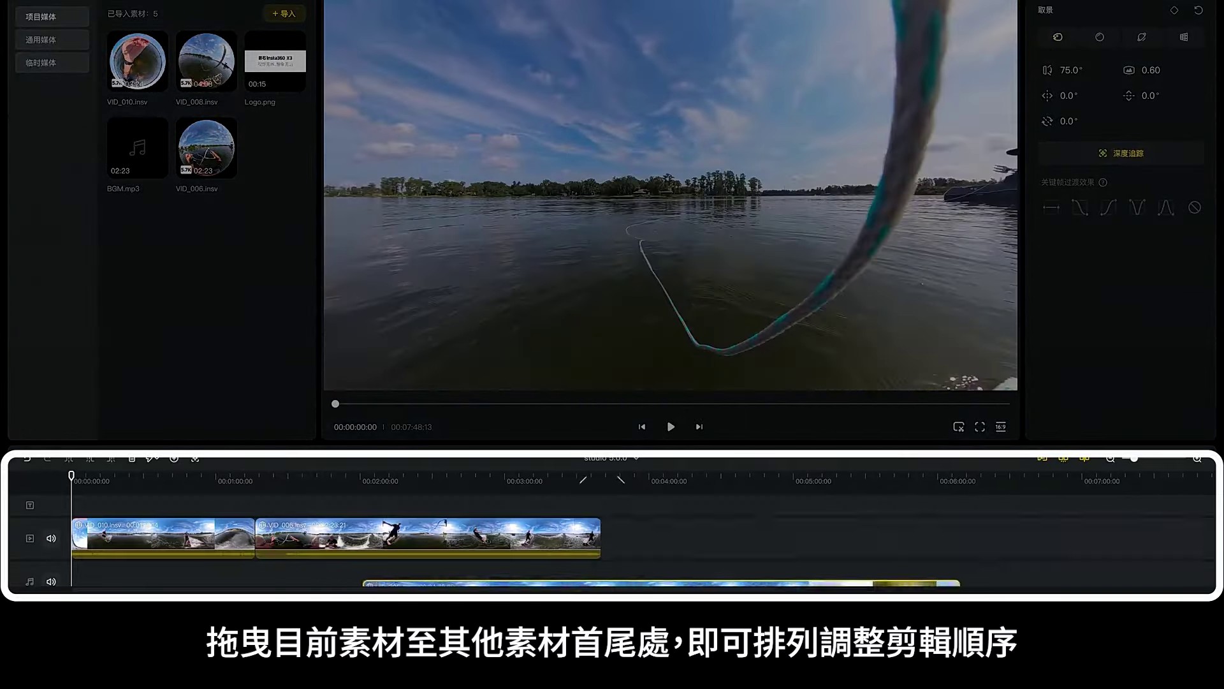
drag(637, 583, 877, 553)
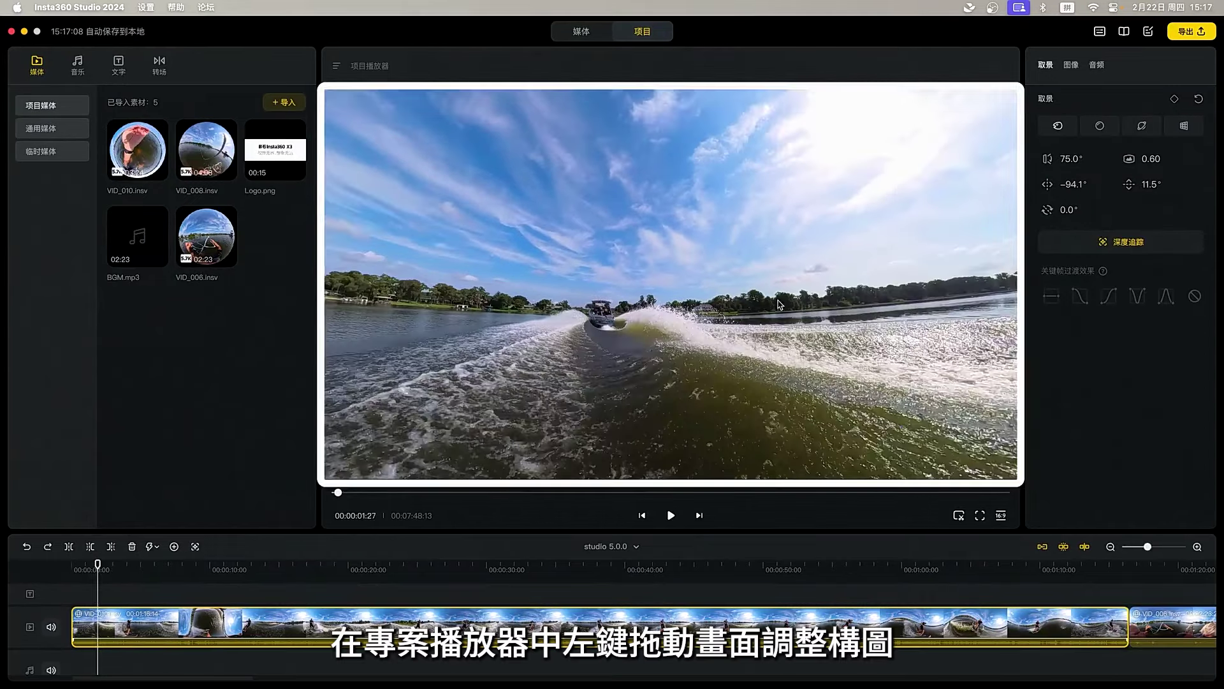
- Reframe the first clip's view with keyframes at several times, including 00:00:01:27, 00:00:08:05, 00:00:09:00 and 00:00:10:05
drag(780, 305, 868, 299)
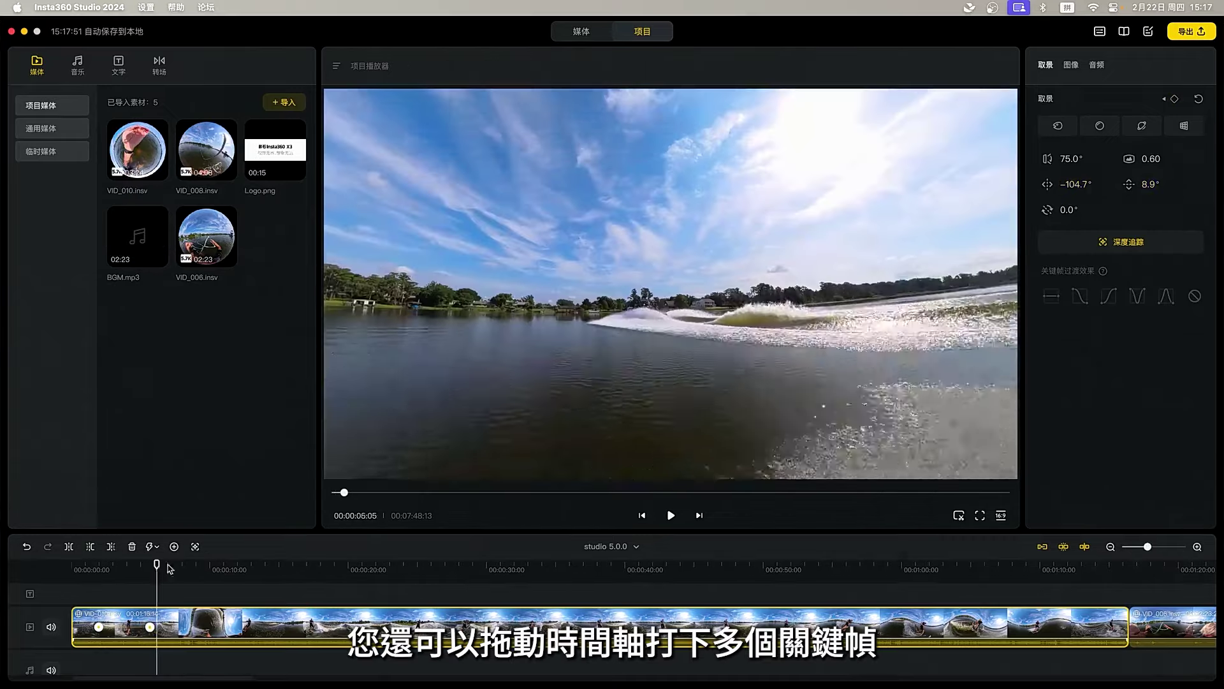
drag(673, 323, 585, 318)
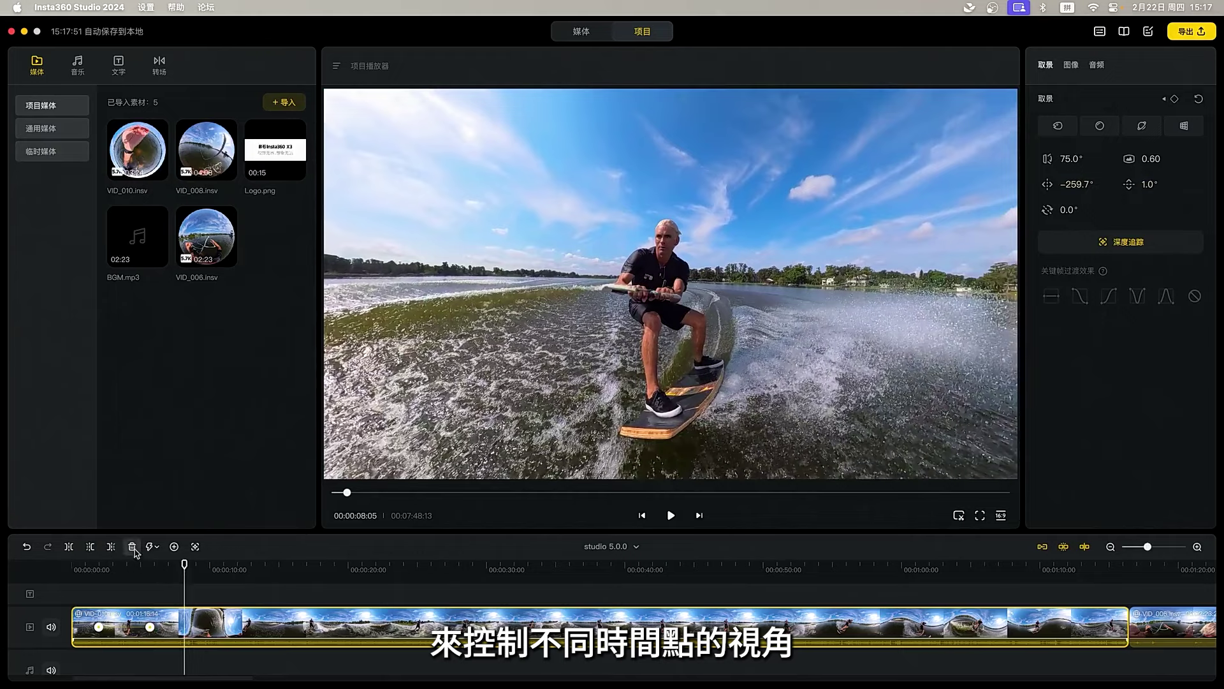
drag(186, 564, 196, 564)
drag(623, 422, 626, 360)
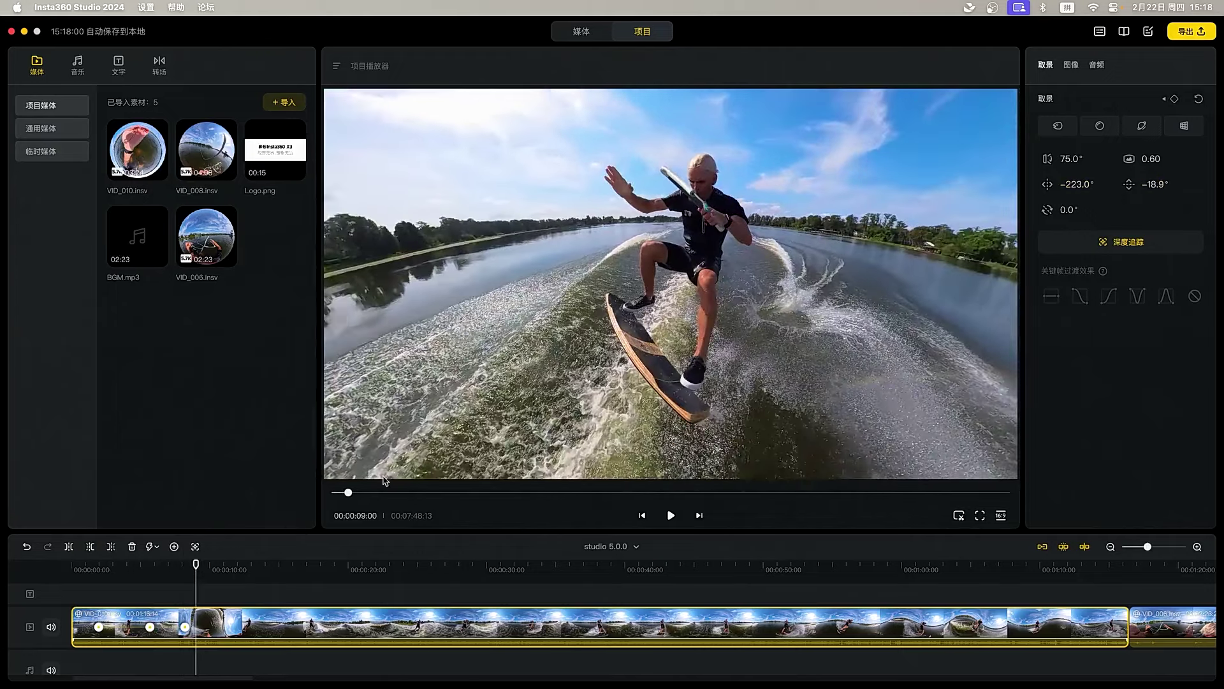
key(space)
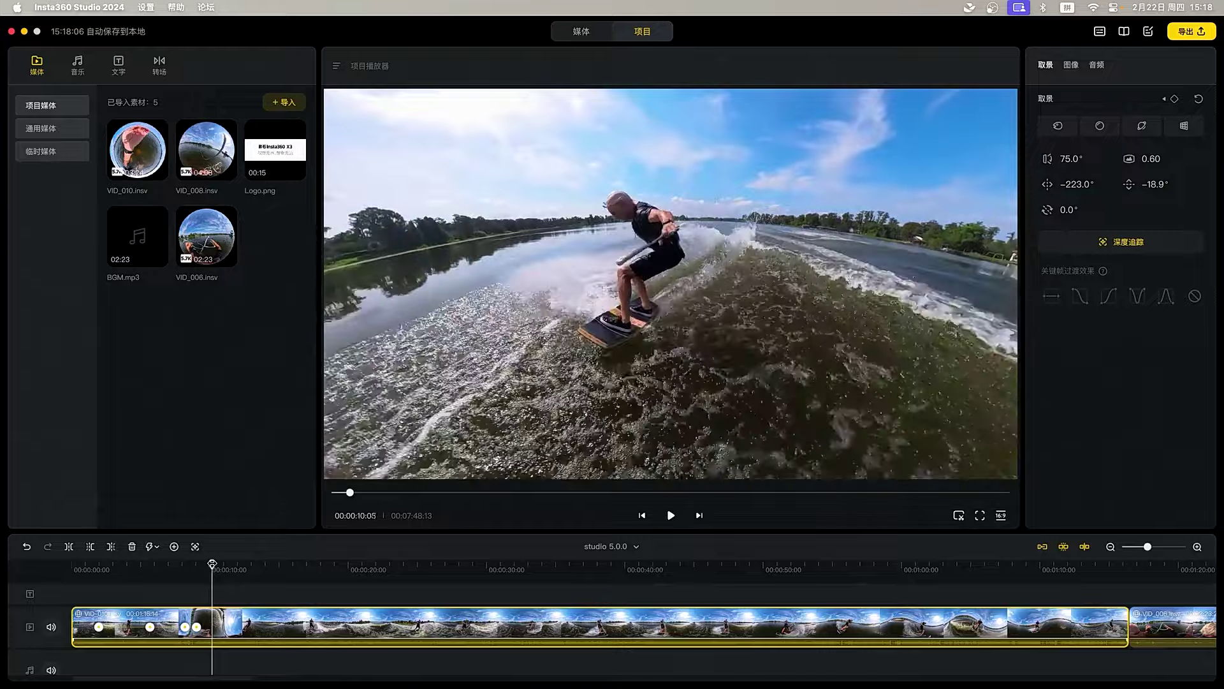
key(space)
drag(640, 418, 665, 387)
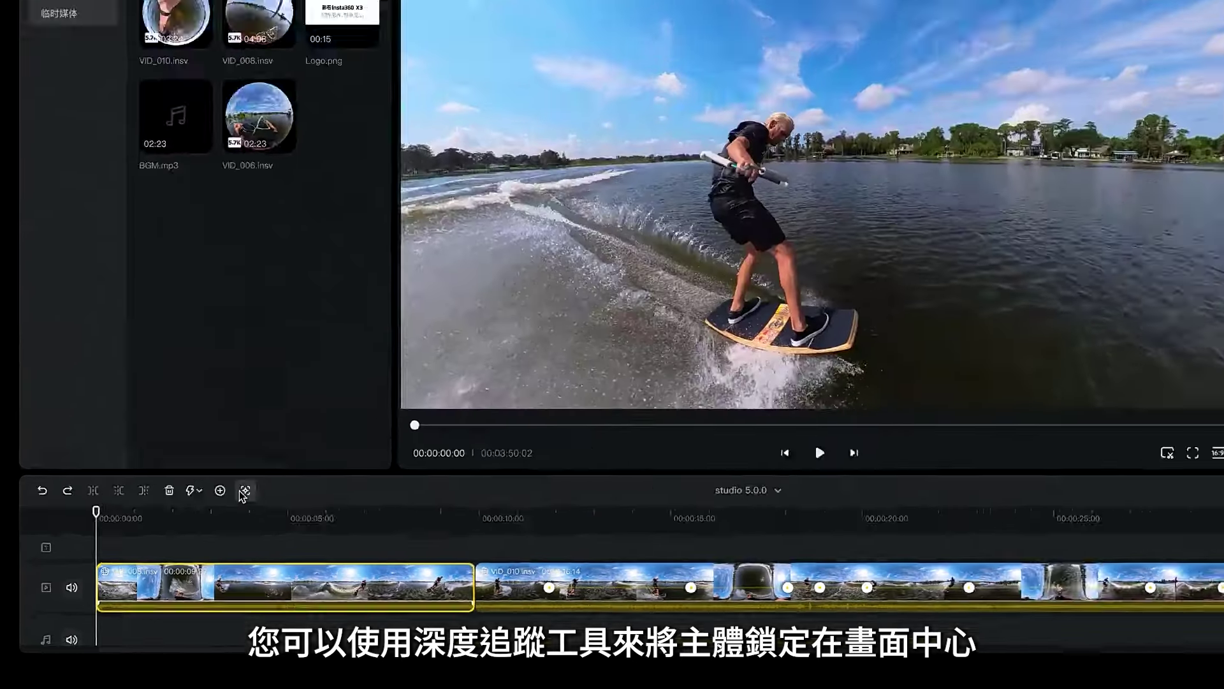
- Apply deep tracking to the wakeboarder in the first timeline clip and select the tracked clip
click(355, 368)
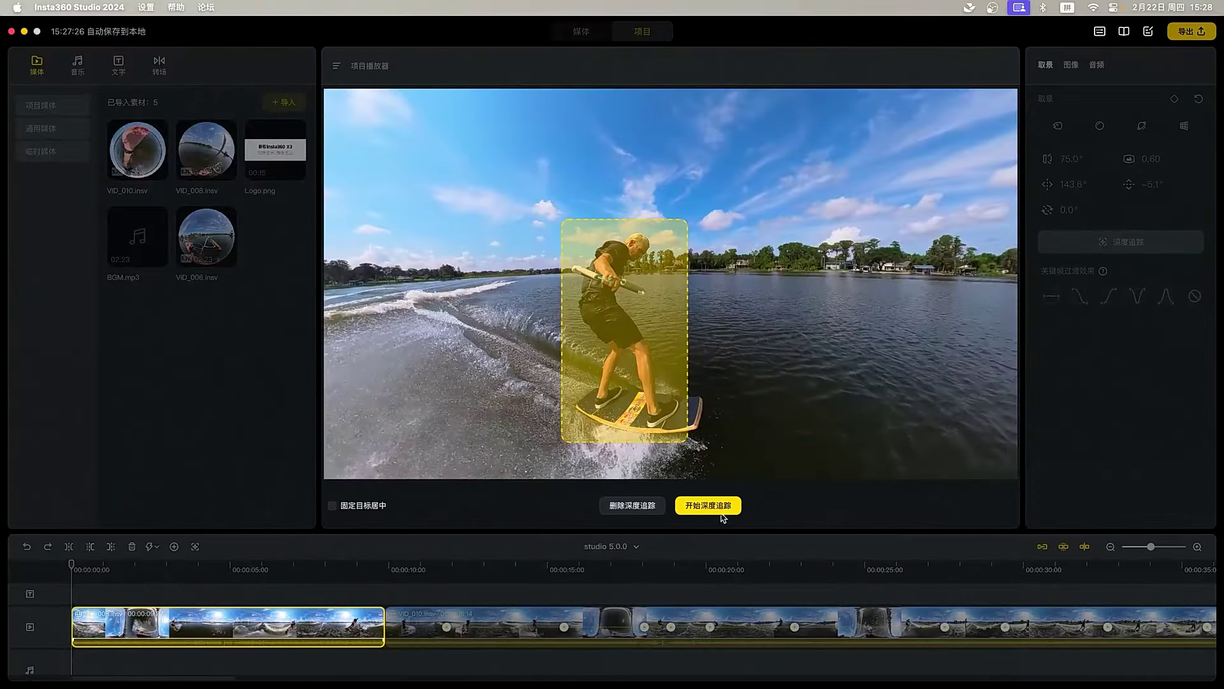
click(721, 512)
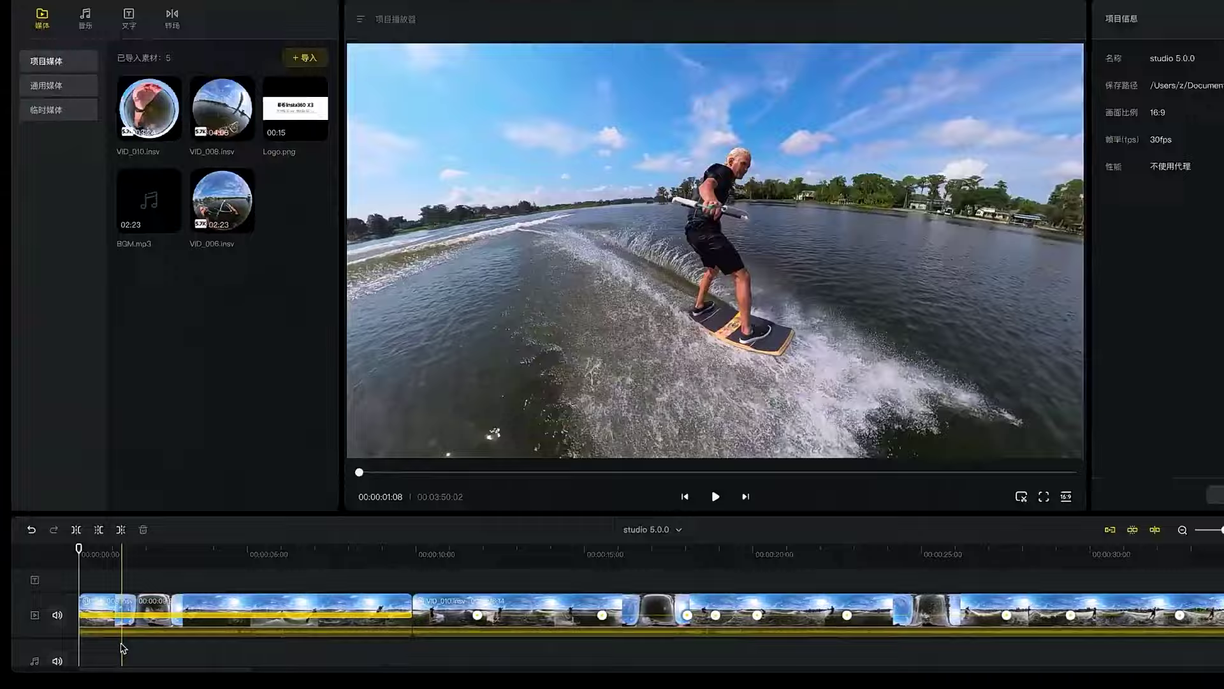
click(114, 631)
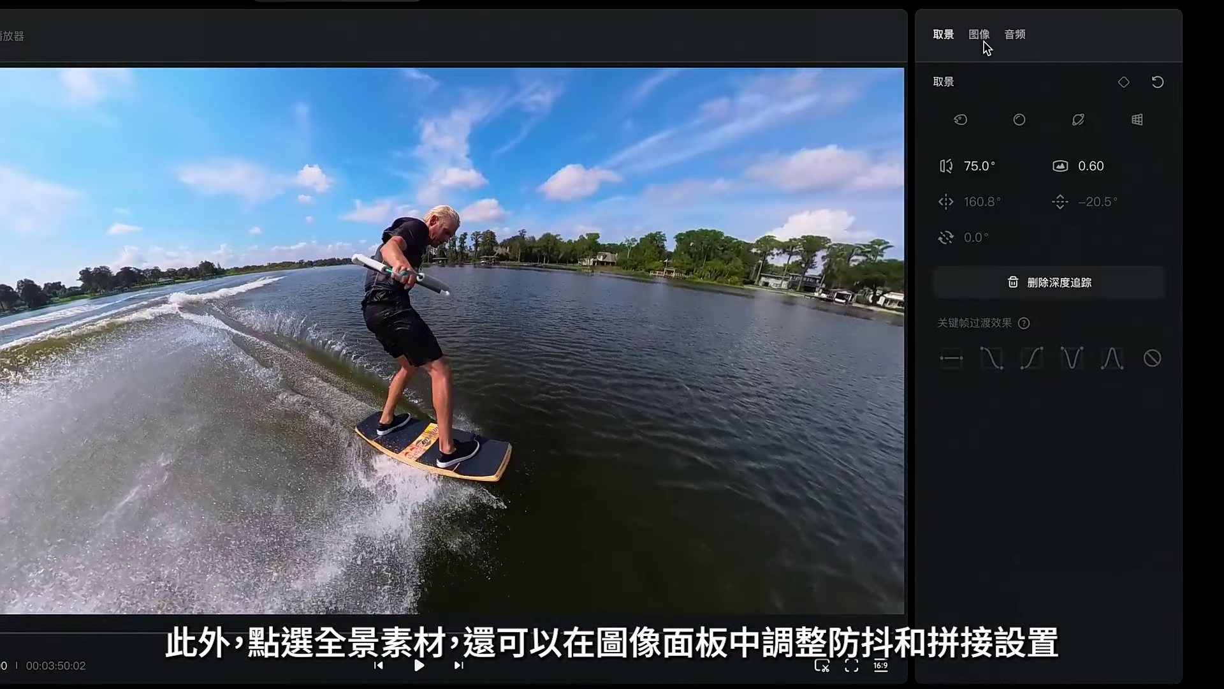
- Open the selected panoramic clip's image settings for stabilization and stitching
click(982, 38)
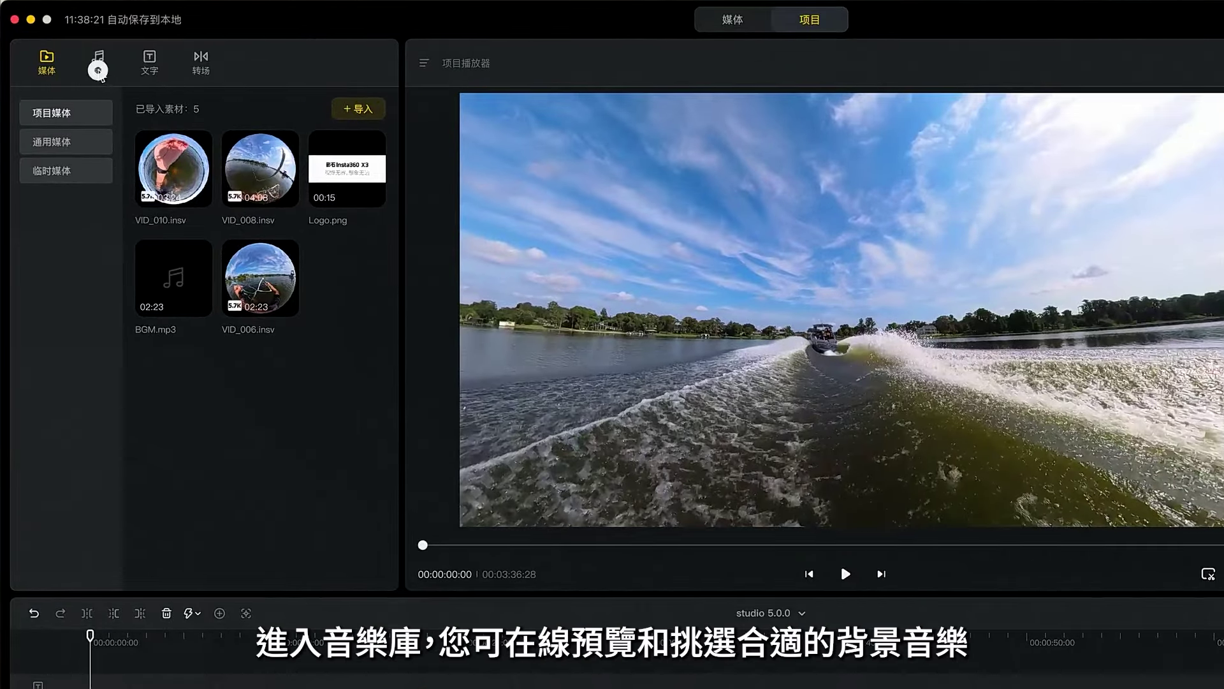
- Preview the track "When U Comfort Zone" from the music library and add it to the timeline
click(99, 68)
click(151, 116)
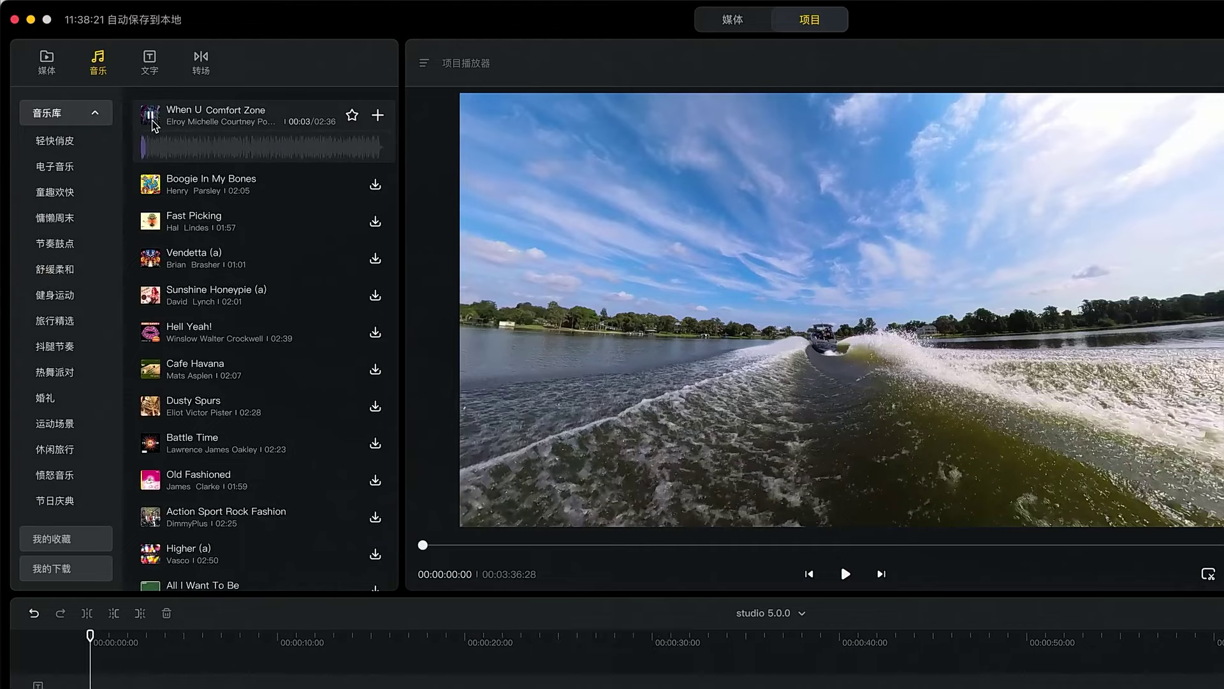
click(151, 116)
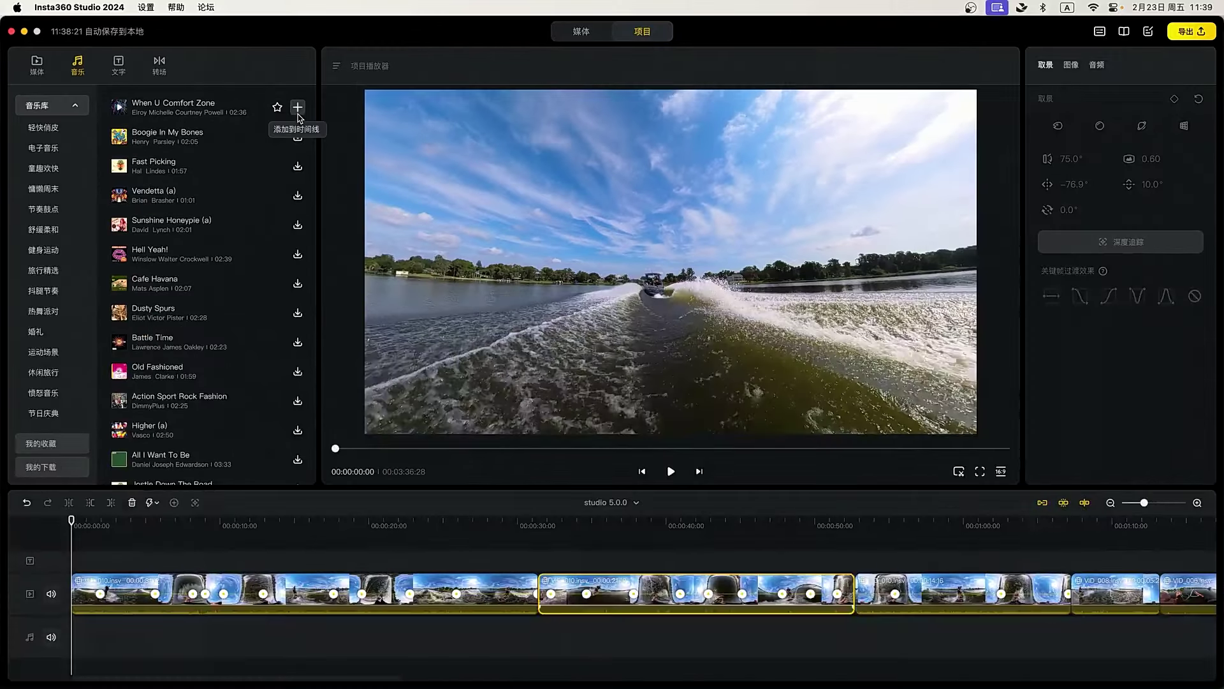
click(375, 114)
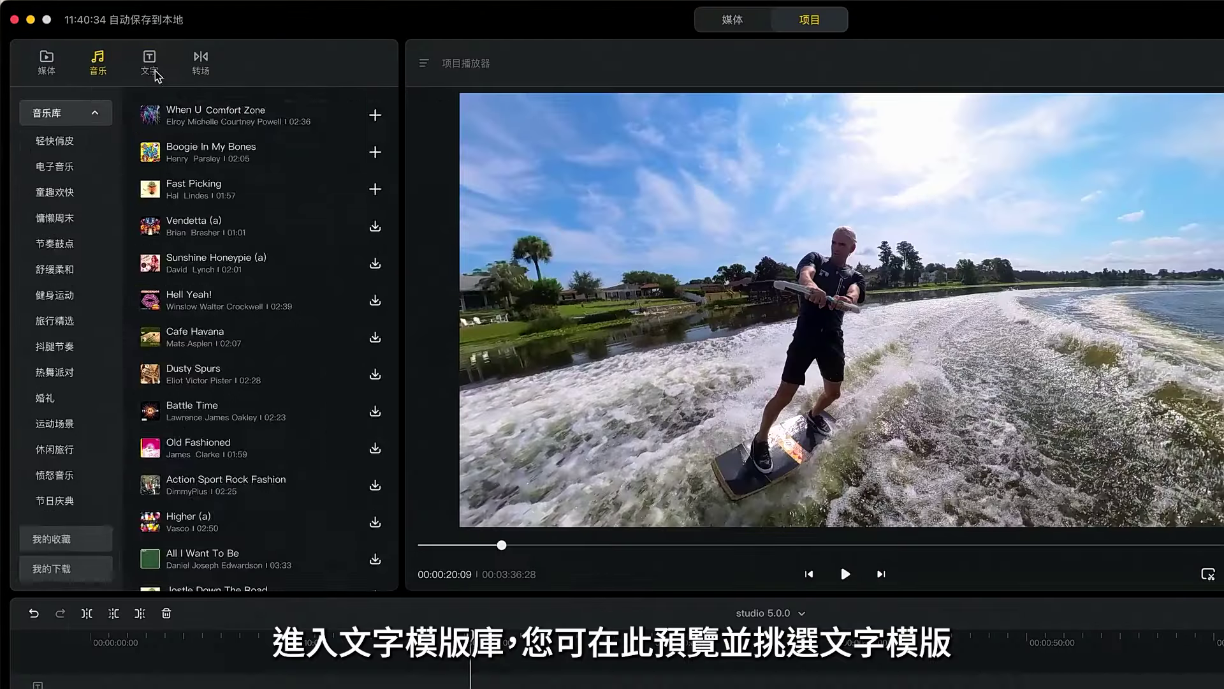
- Add the EXTENDED PLAY title template to the timeline's text track, set its size to 79%, and play it back
click(119, 66)
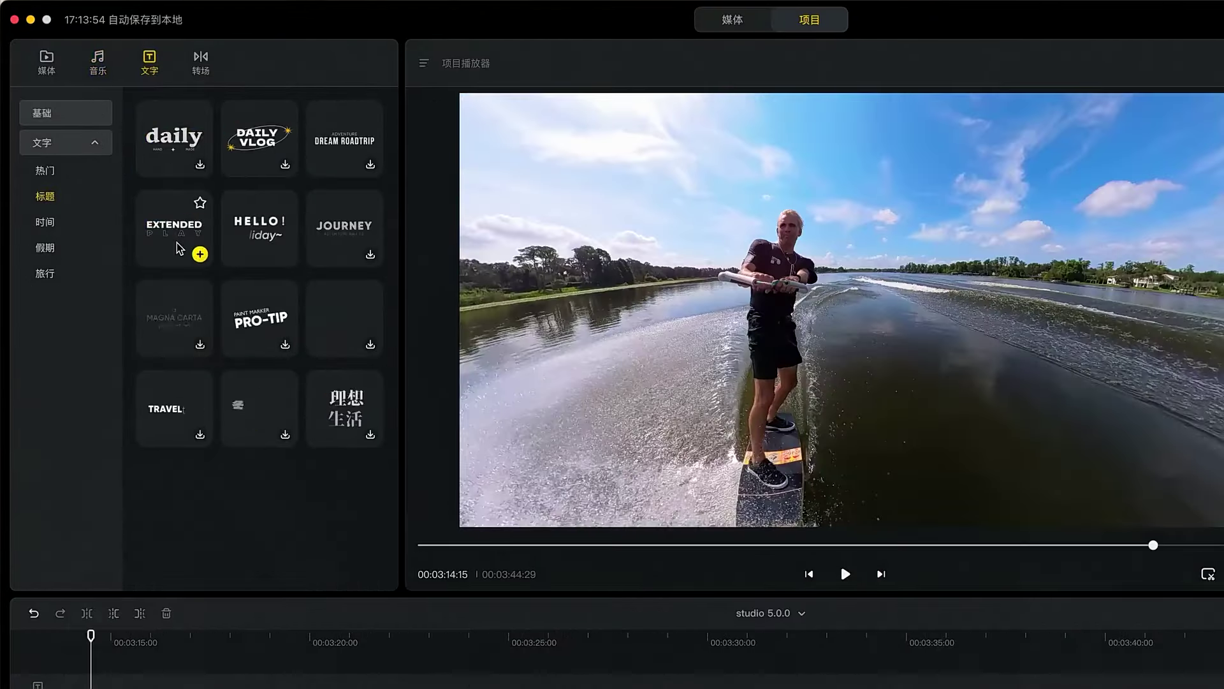
drag(181, 244, 192, 626)
drag(191, 408, 152, 470)
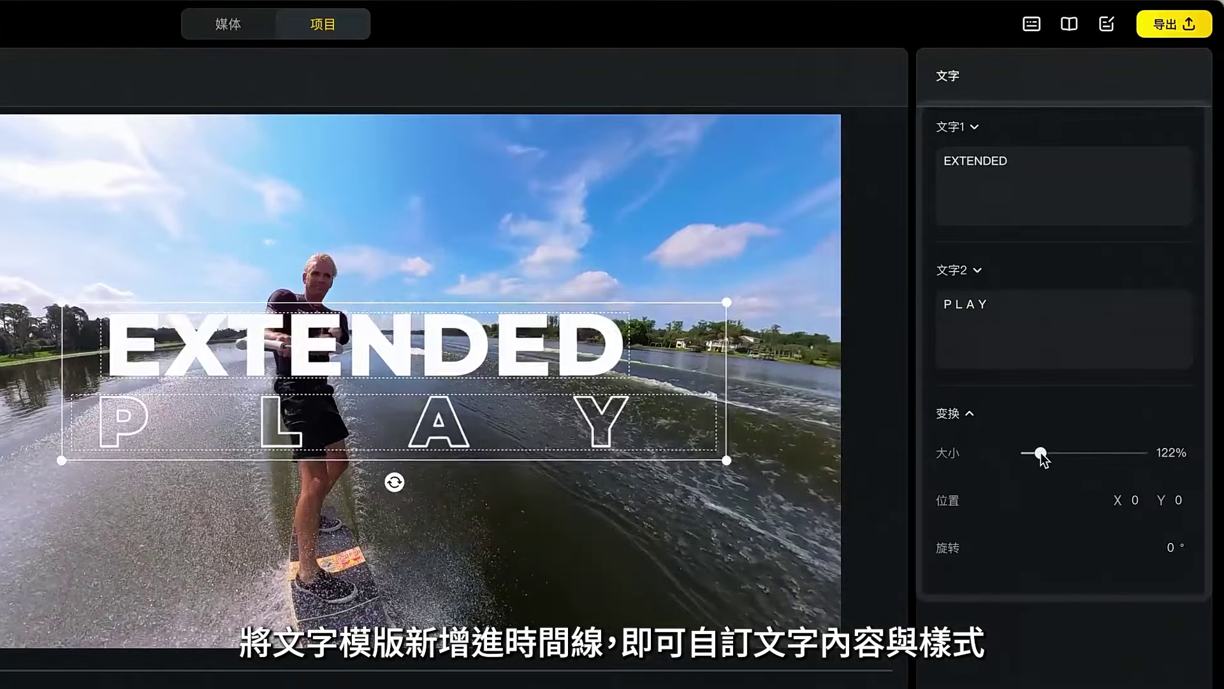
drag(1046, 454, 1035, 457)
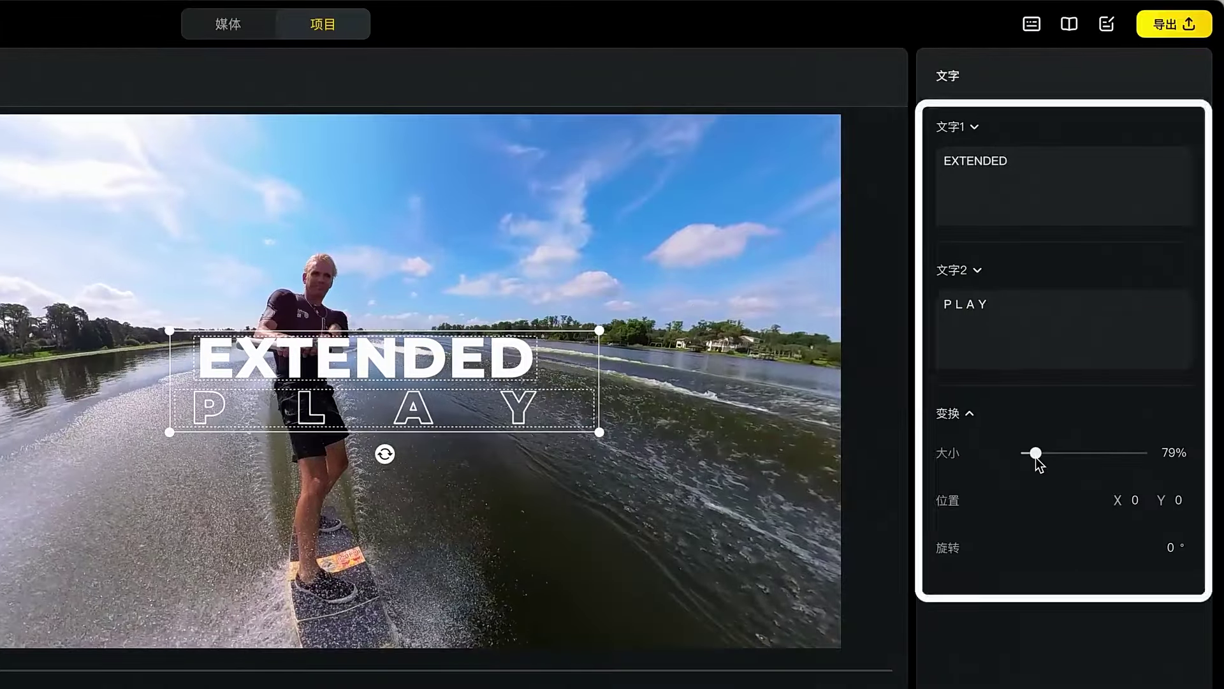
click(191, 592)
key(space)
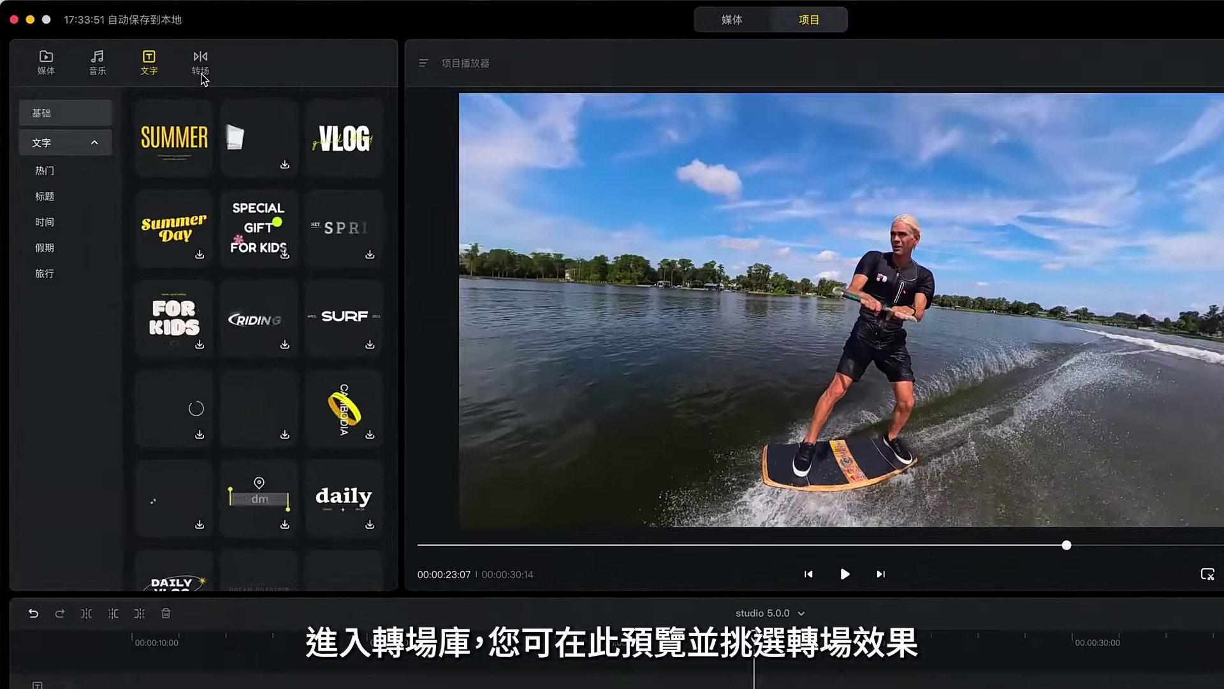
- Preview several transition effects and apply the panoramic 旋转 transition between the two clips that meet at 00:00:23:07
click(162, 72)
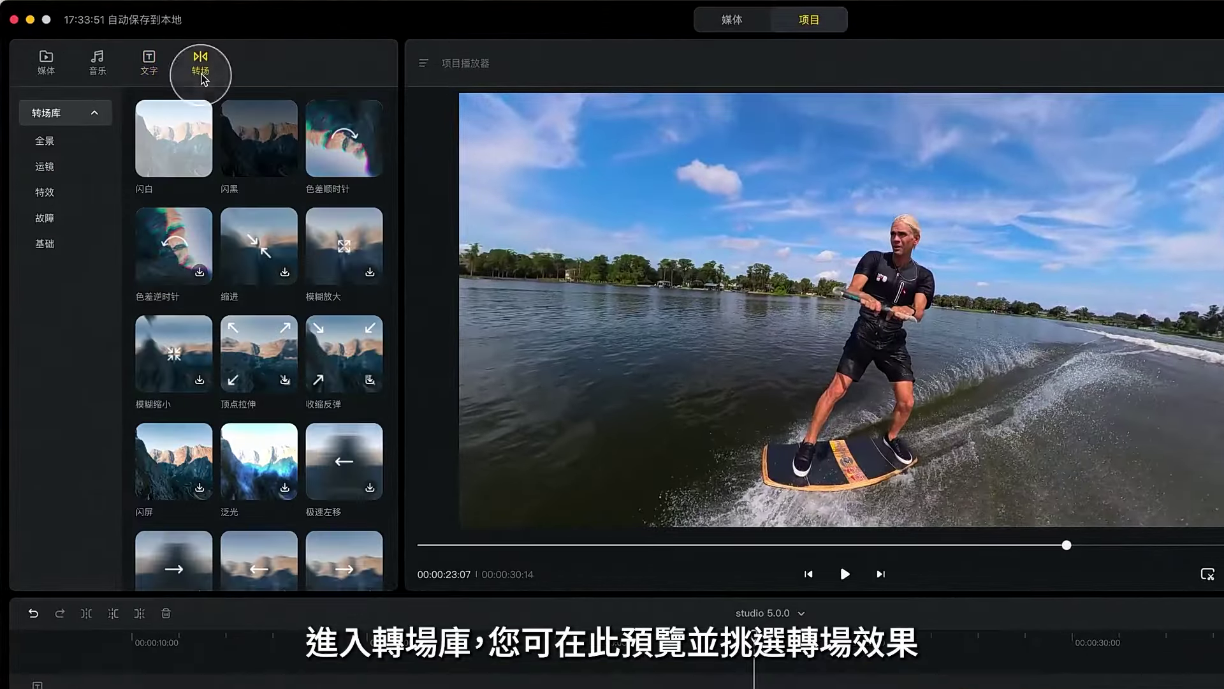
mouse_move(202, 172)
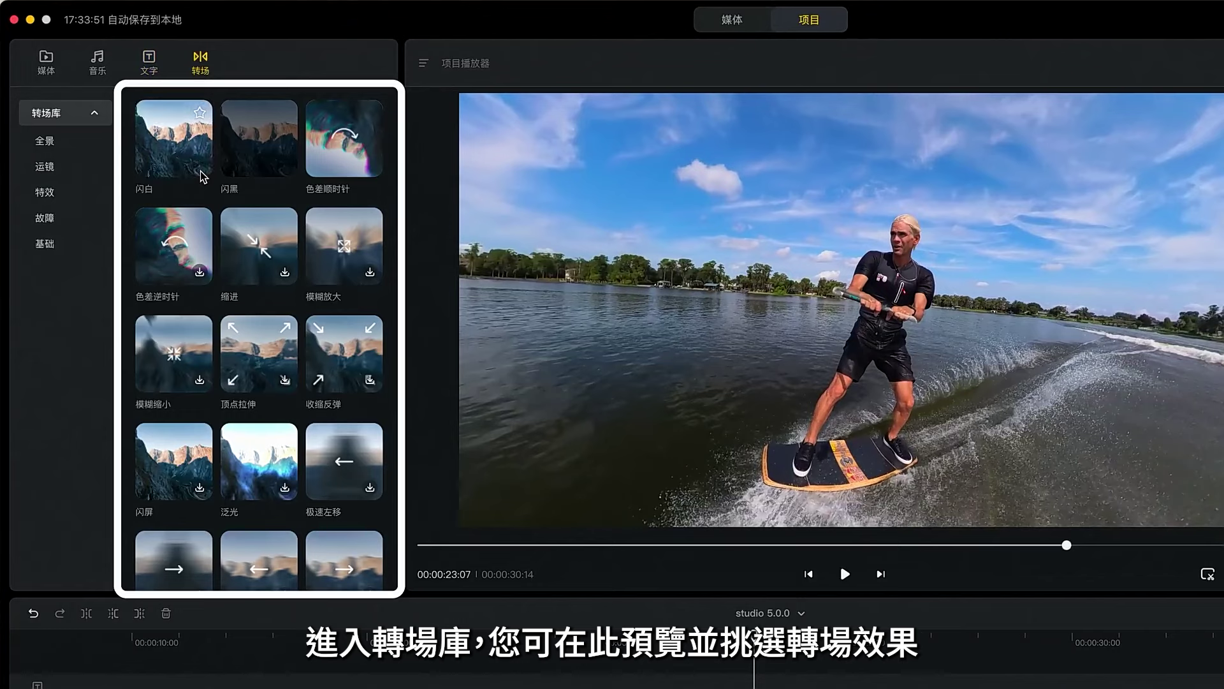
mouse_move(257, 175)
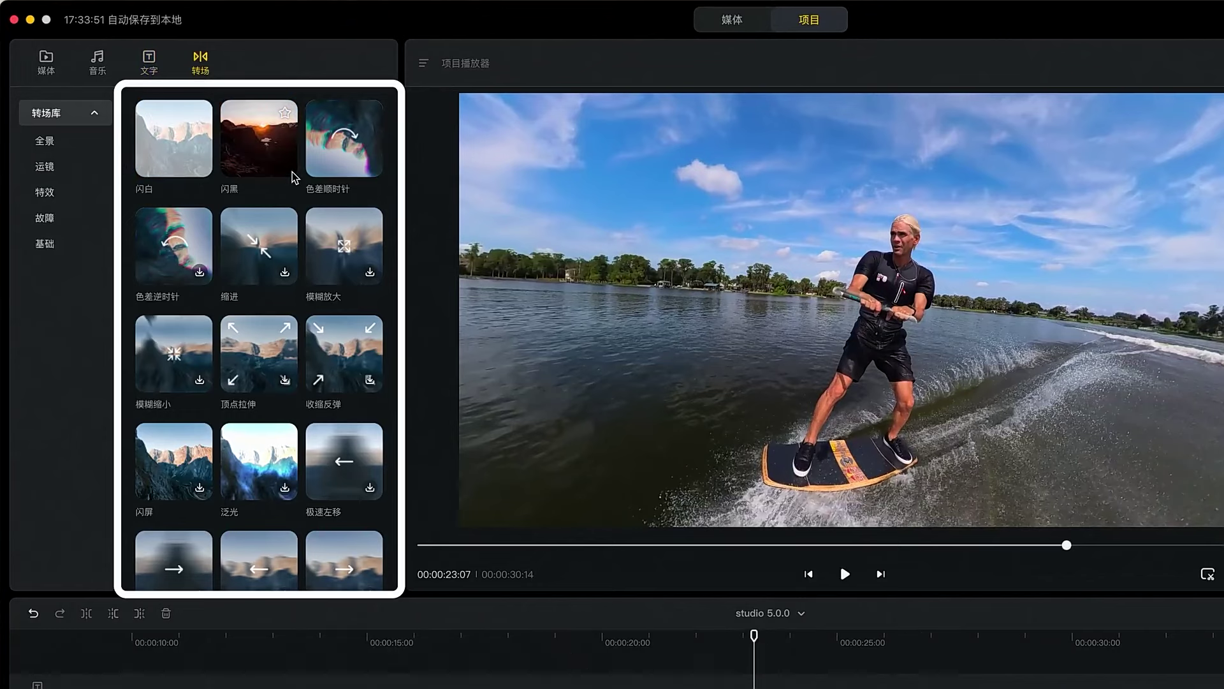
mouse_move(371, 175)
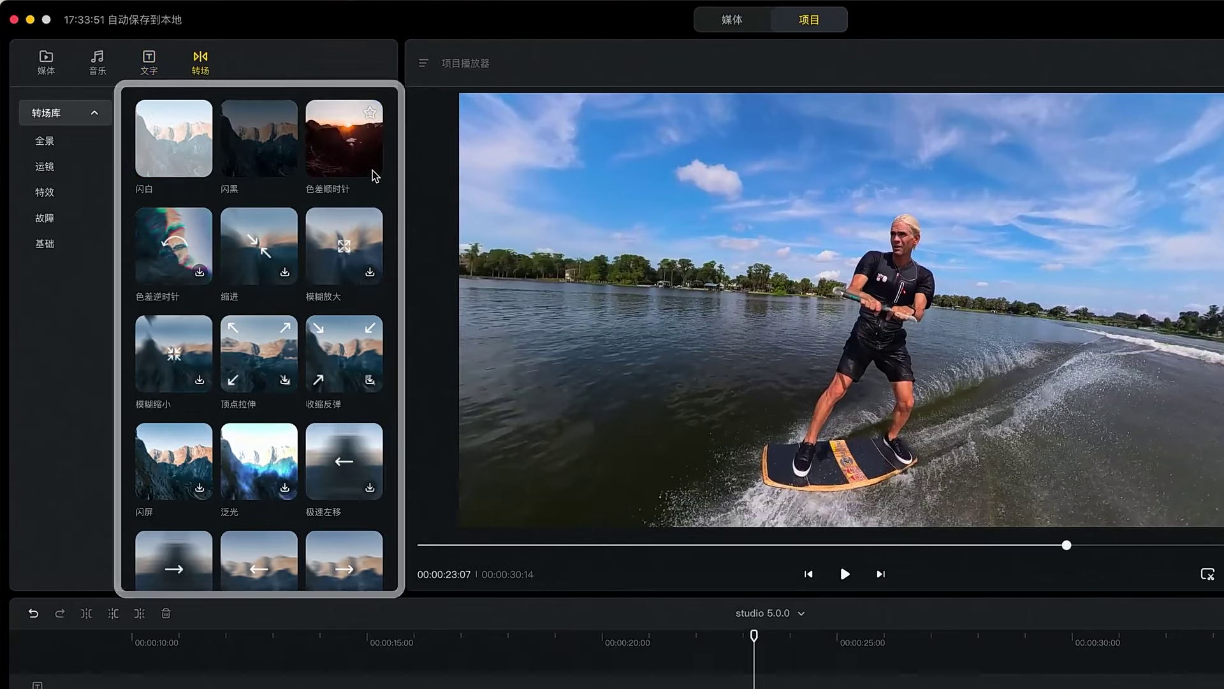
click(56, 142)
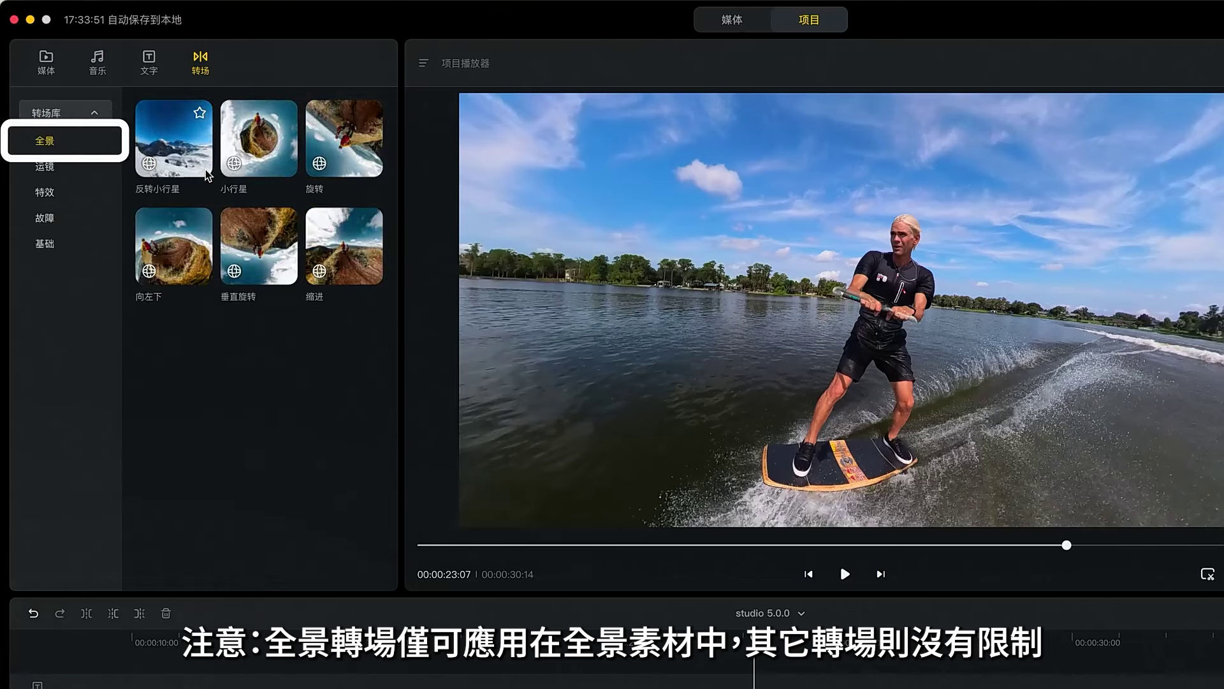
mouse_move(289, 177)
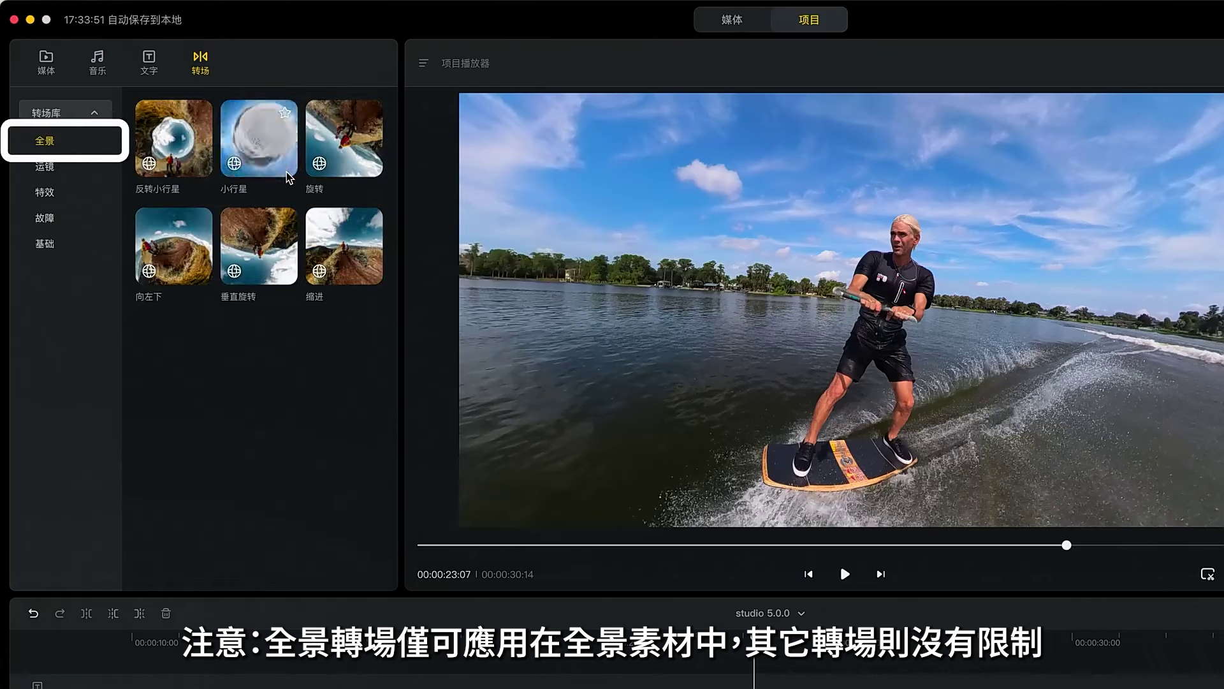
mouse_move(375, 177)
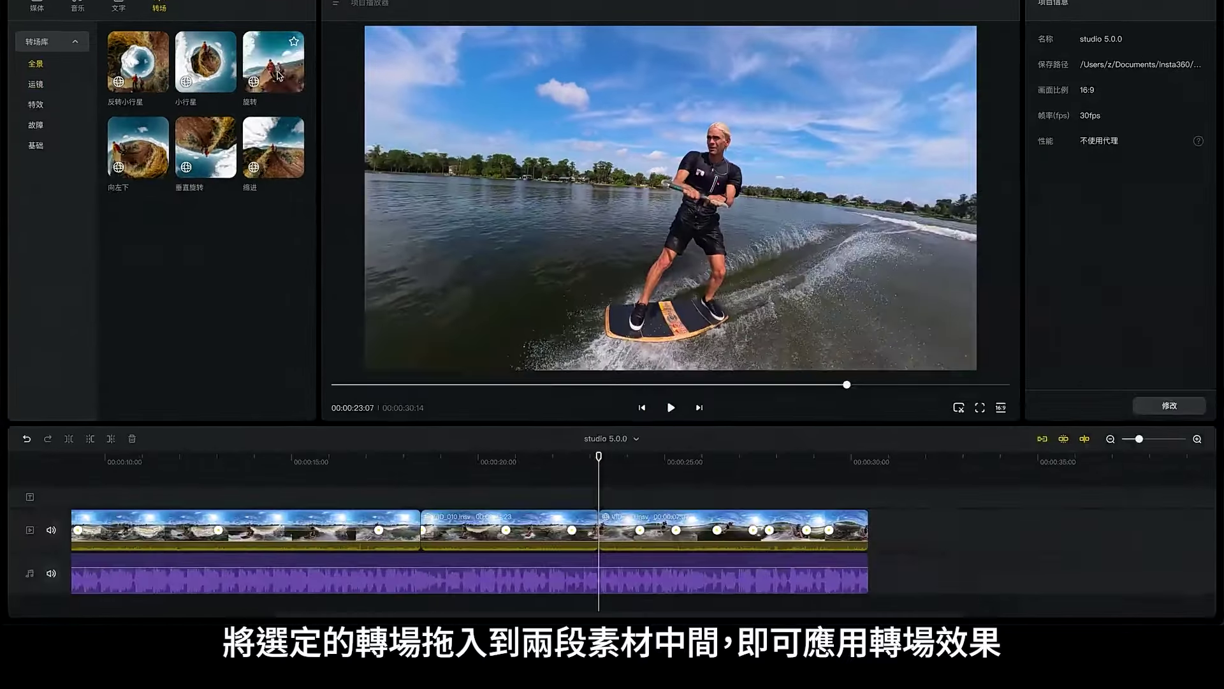
drag(375, 176, 764, 606)
drag(607, 434, 606, 446)
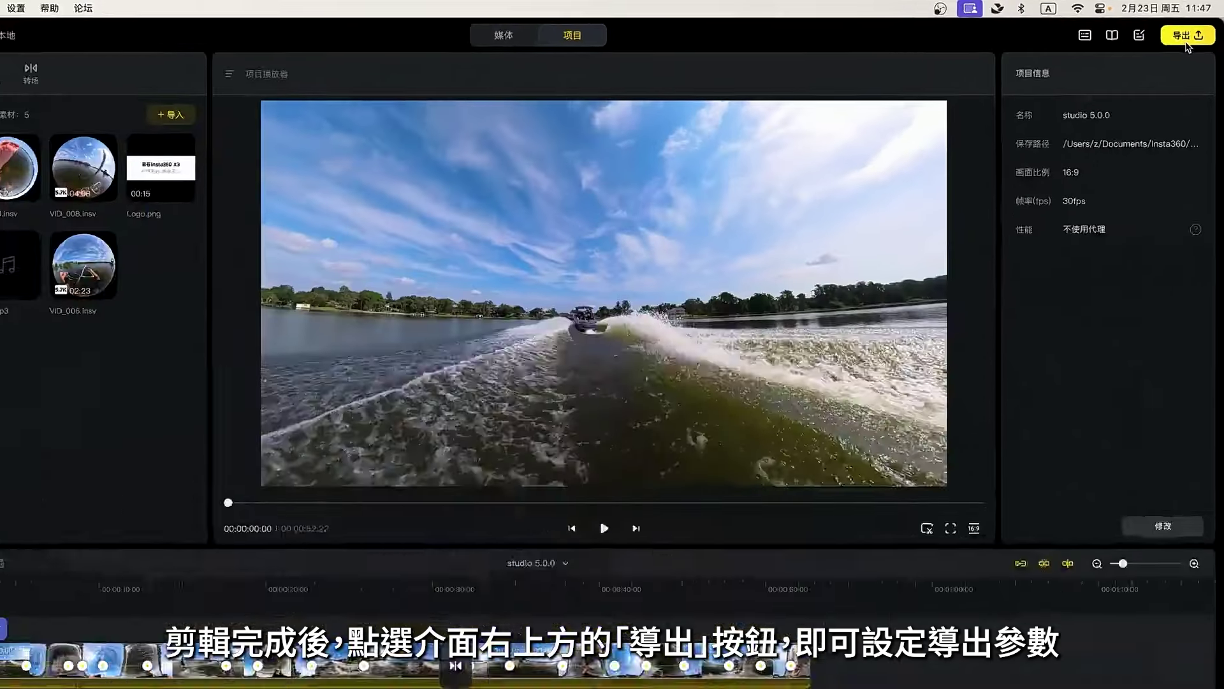
- Export the project to the Downloads folder as 冲浪日记.mp4 at 1920 x 1080, 30 fps, 25 Mbps, in H.264
click(1172, 64)
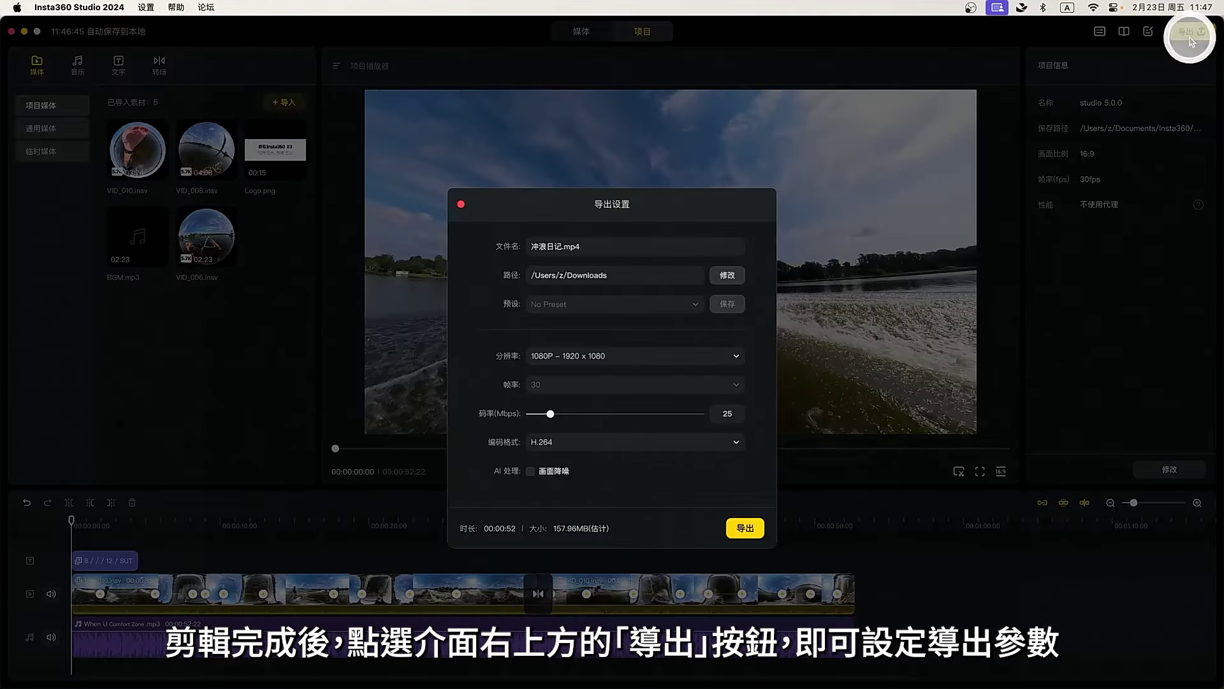
click(750, 537)
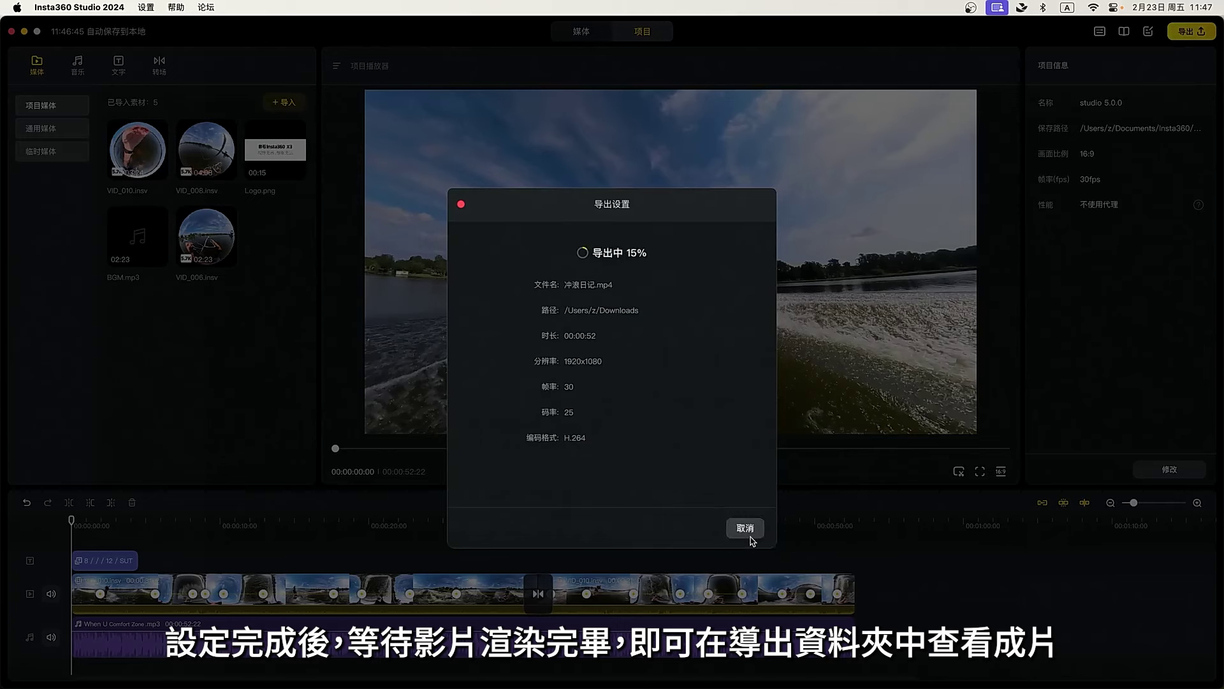